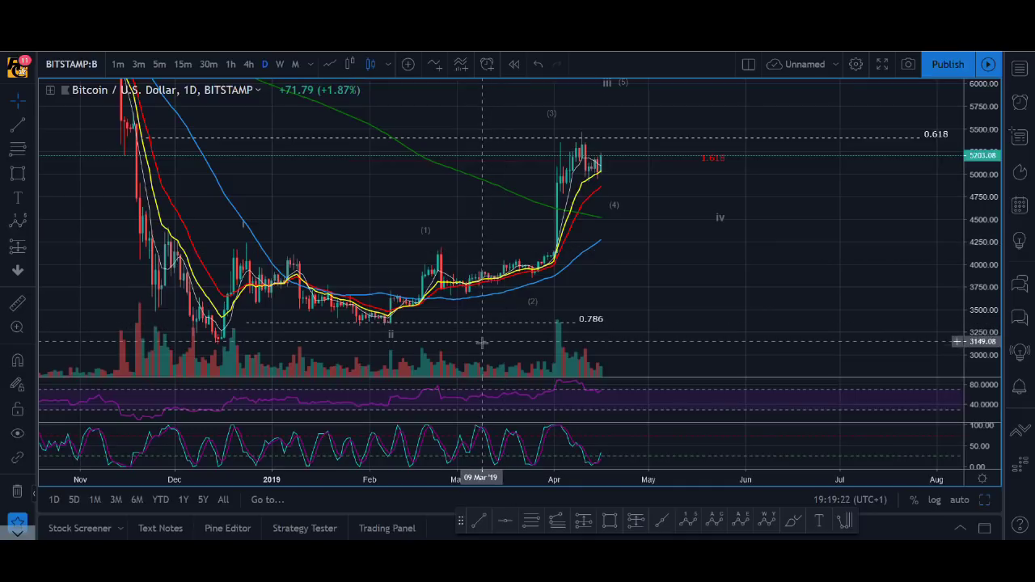
scroll(485, 338, "down", 3)
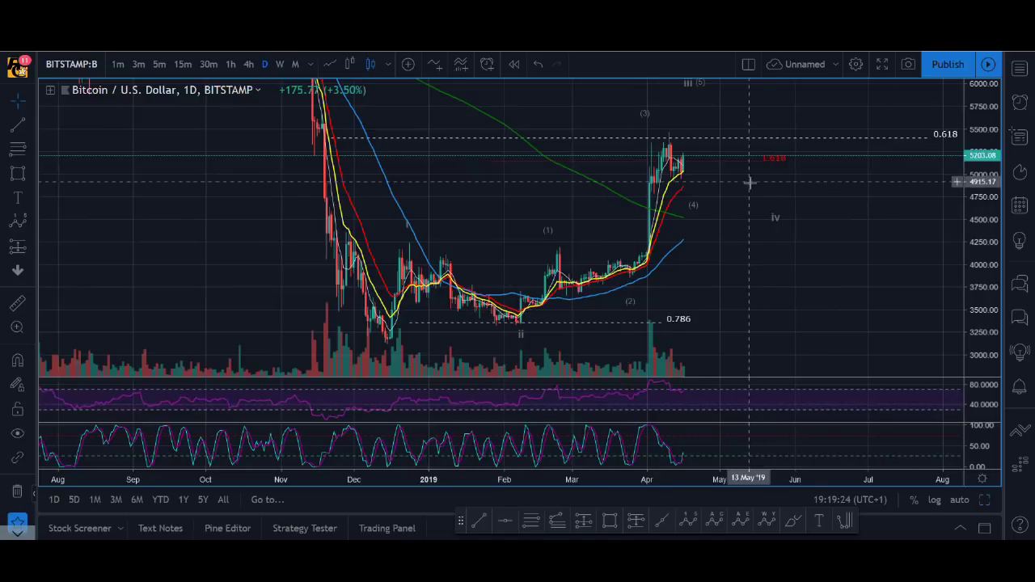
scroll(728, 287, "right", 3)
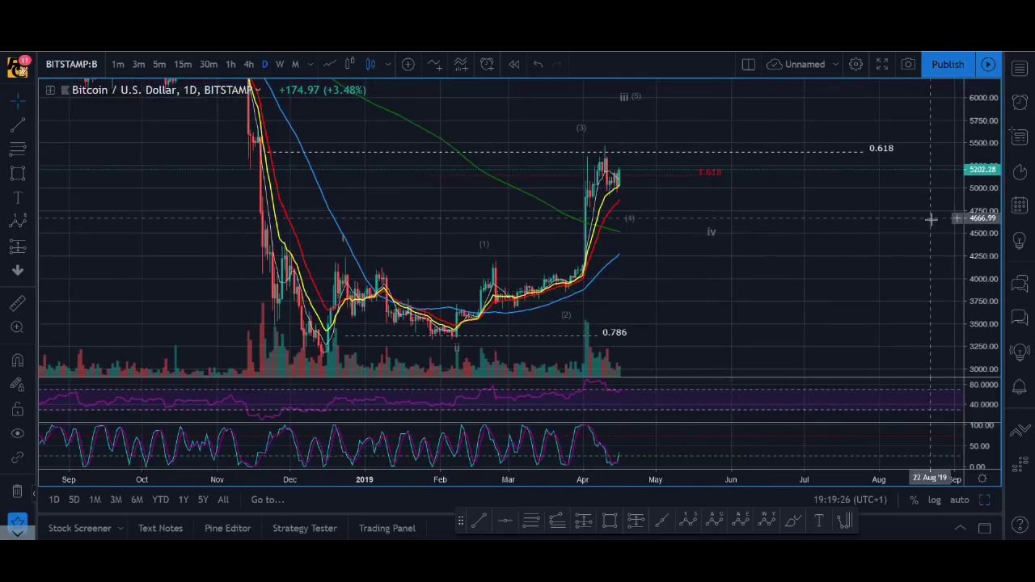
scroll(931, 219, "down", 3)
left_click_drag(905, 235, 774, 254)
right_click(774, 254)
mouse_move(810, 276)
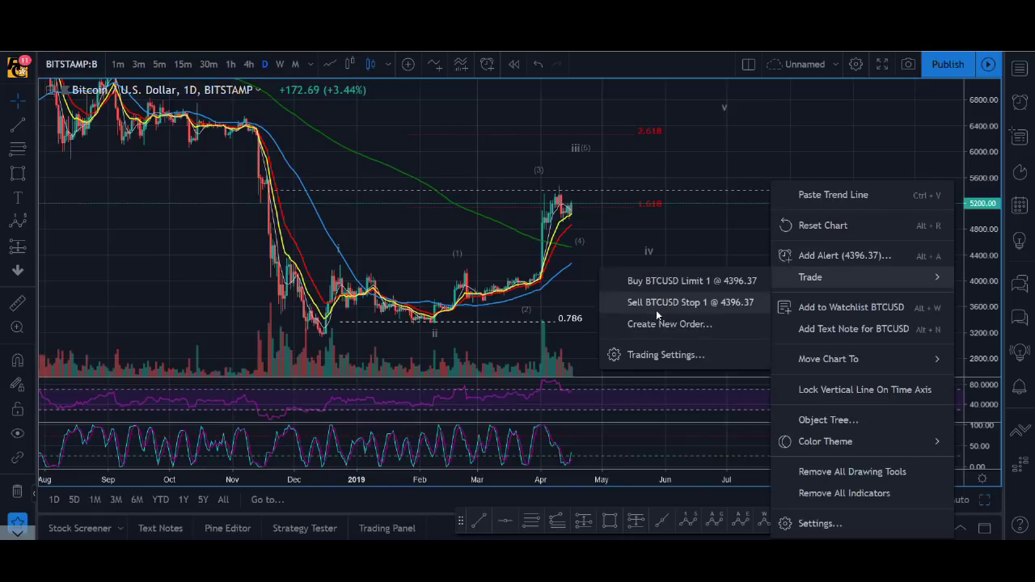
left_click(656, 314)
left_click(407, 300)
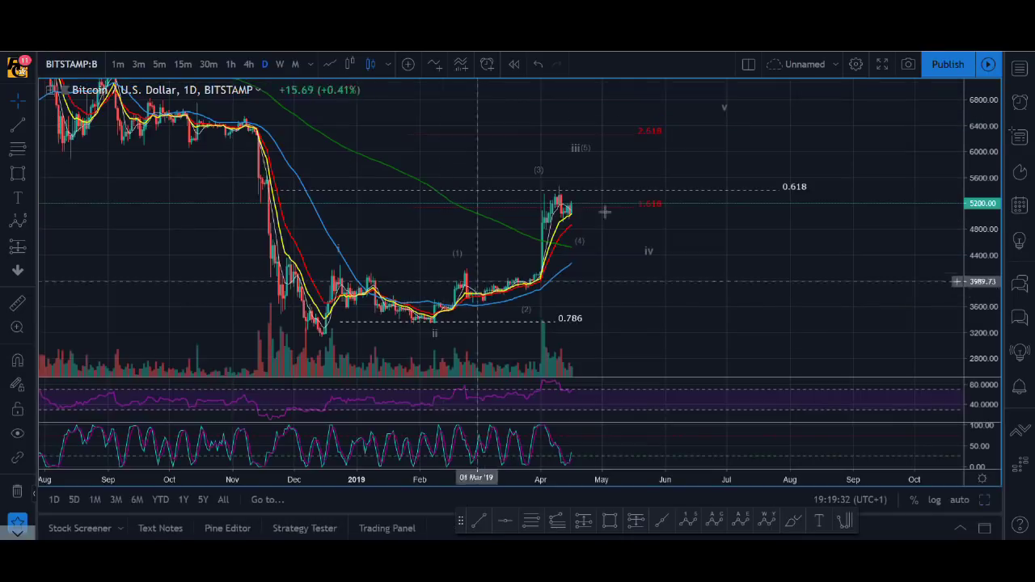
Delete the i–v Elliott wave drawing and the (1)–(5) subwave drawing from the daily Bitcoin chart
left_click(724, 108)
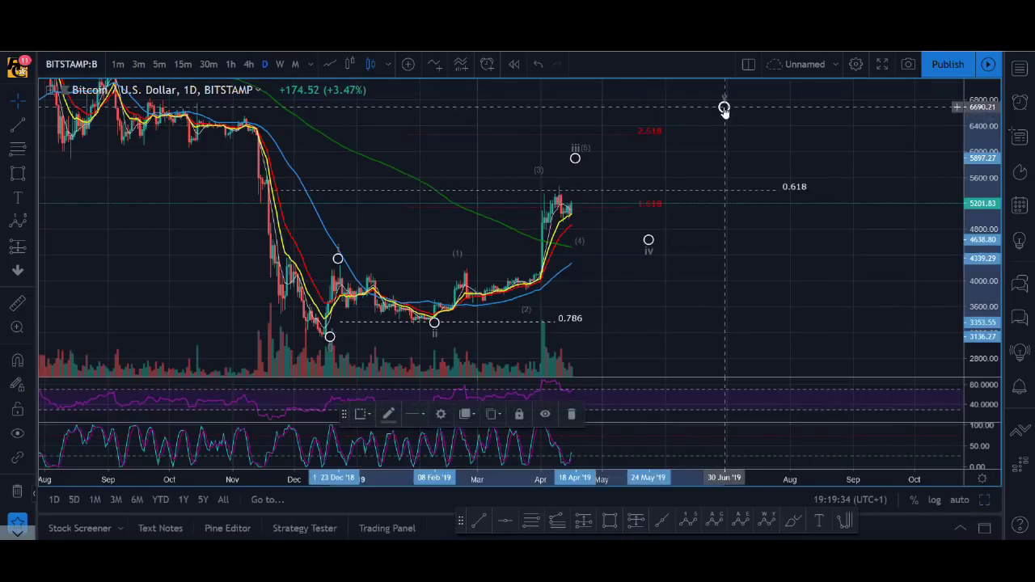
key("Delete")
left_click(535, 172)
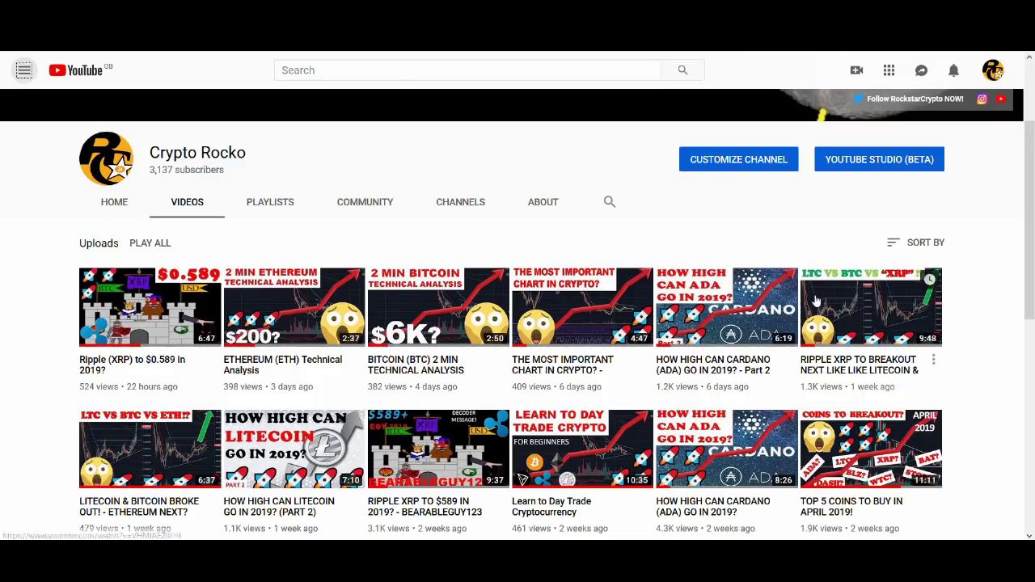
Switch to YouTube and browse the channel's uploaded videos
scroll(817, 301, "down", 2)
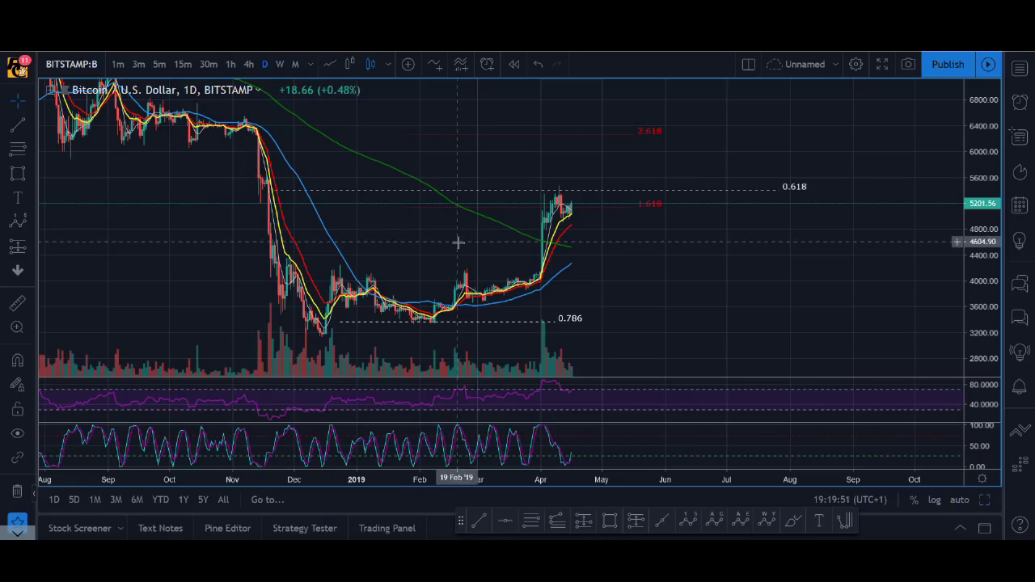
Switch the Bitcoin chart to the weekly timeframe and examine the long-term price history around the late 2017 peak
scroll(458, 242, "down", 2)
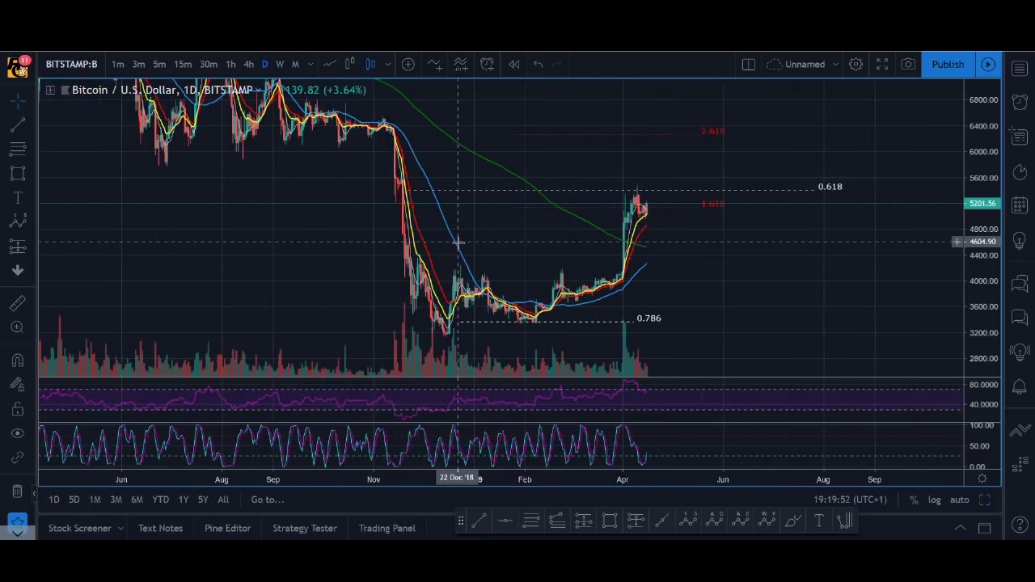
left_click(283, 66)
left_click_drag(982, 216, 981, 299)
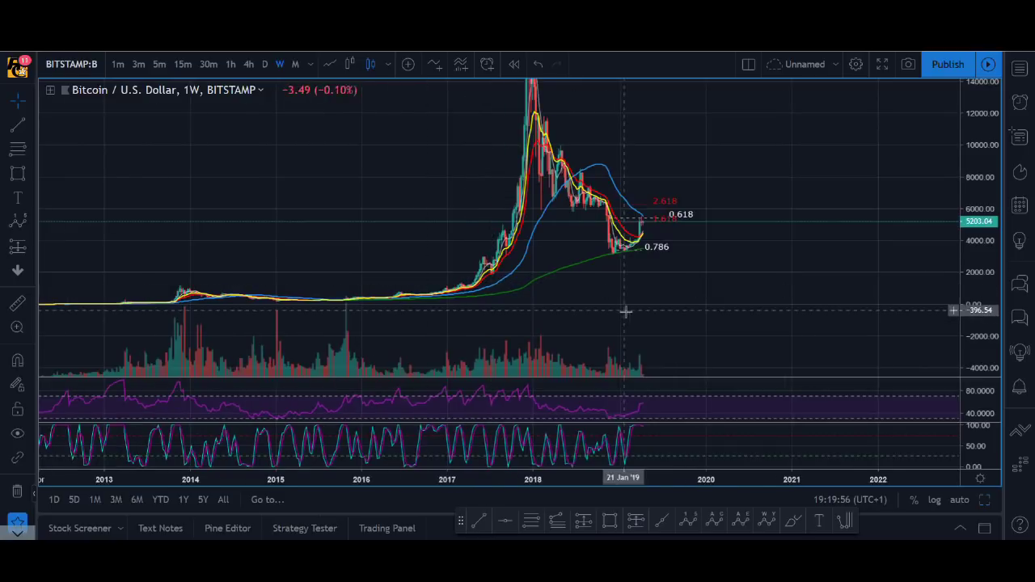
scroll(667, 324, "up", 3)
left_click_drag(664, 220, 720, 325)
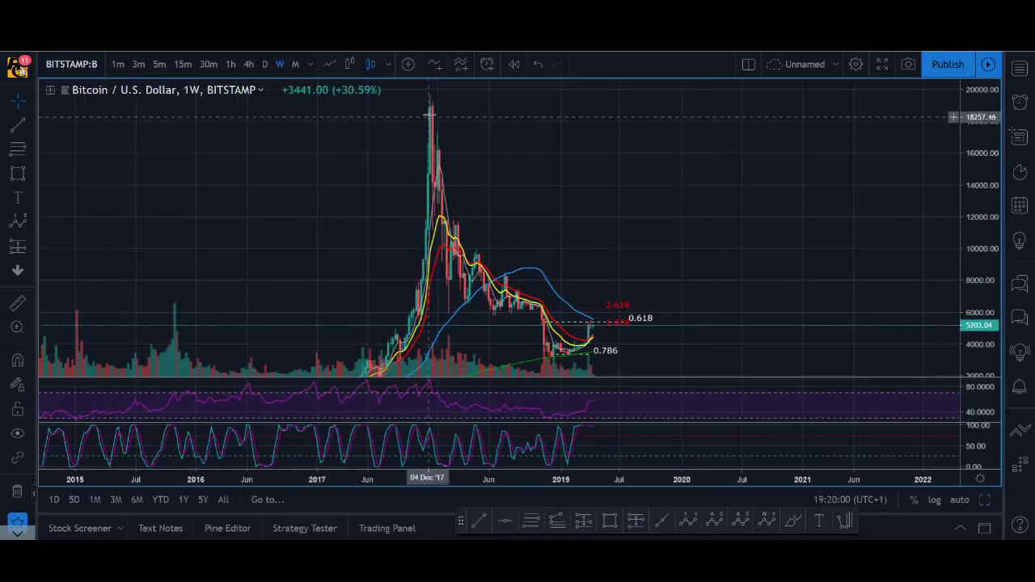
left_click_drag(444, 179, 301, 266)
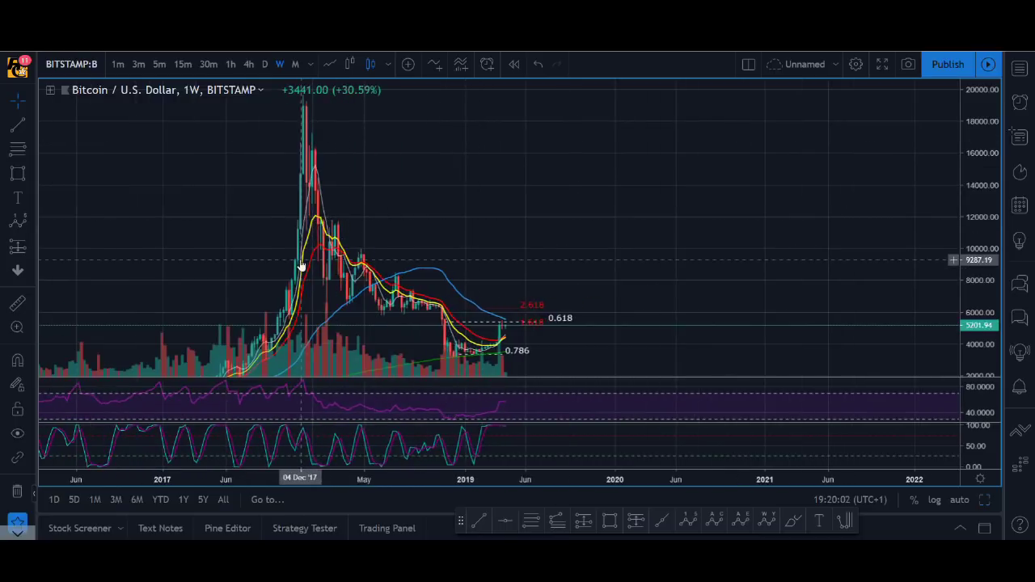
Examine the weekly decline from the December 2017 peak through to early 2019
scroll(297, 138, "up", 3)
scroll(405, 209, "up", 2)
left_click_drag(443, 215, 698, 162)
scroll(663, 227, "up", 2)
scroll(696, 166, "up", 2)
left_click_drag(999, 143, 990, 202)
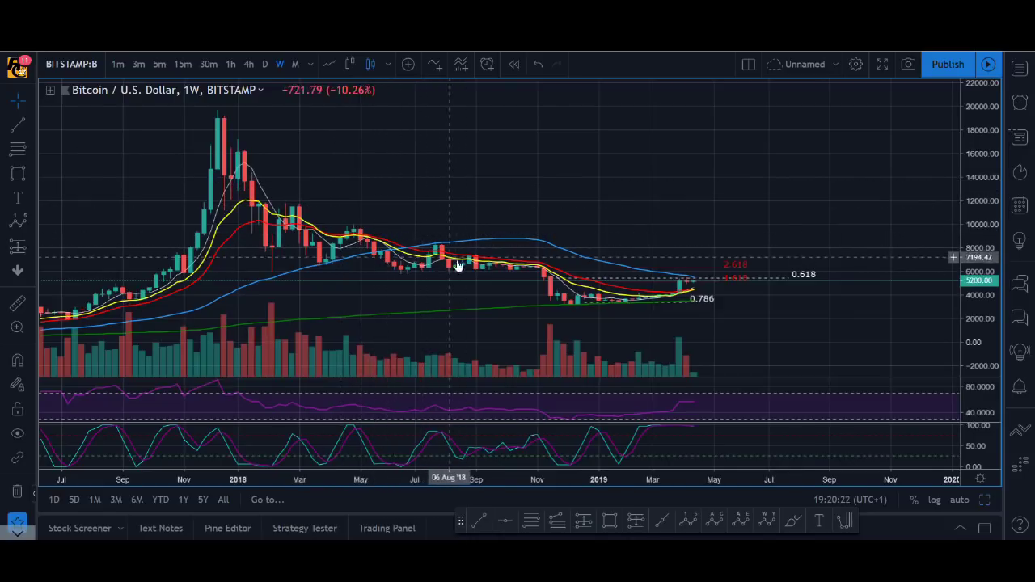
Examine the weekly candles from late 2018 to April 2019 against the moving averages and the 0.618 and 0.786 levels
scroll(541, 293, "up", 2)
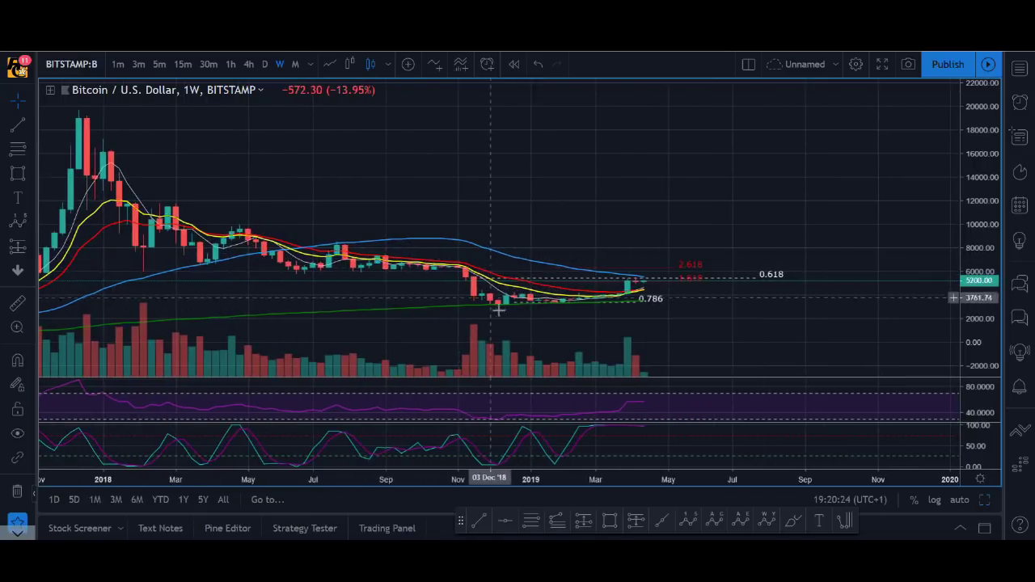
left_click_drag(717, 321, 744, 317)
left_click_drag(977, 259, 966, 196)
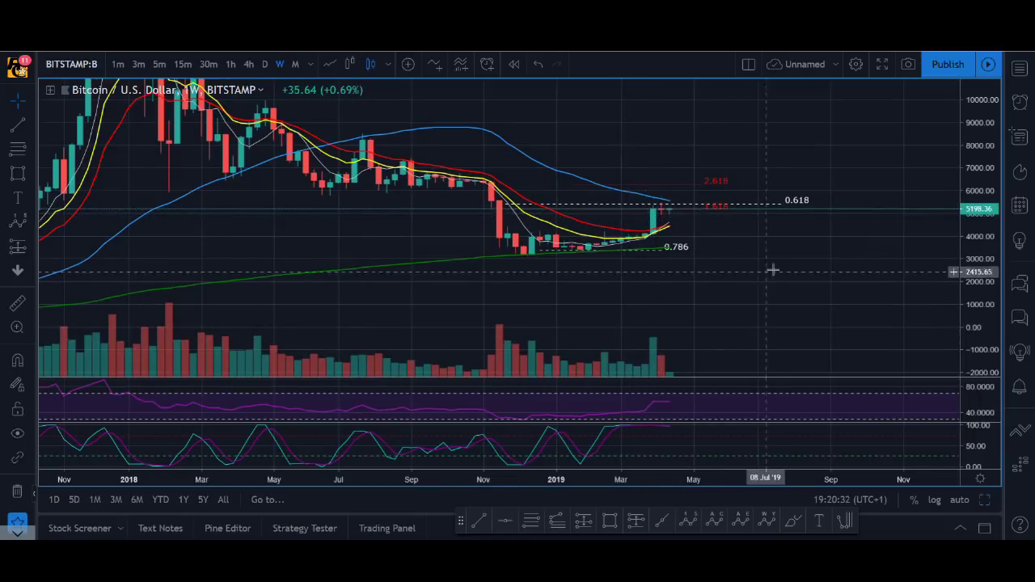
left_click_drag(770, 272, 684, 283)
left_click_drag(971, 287, 965, 275)
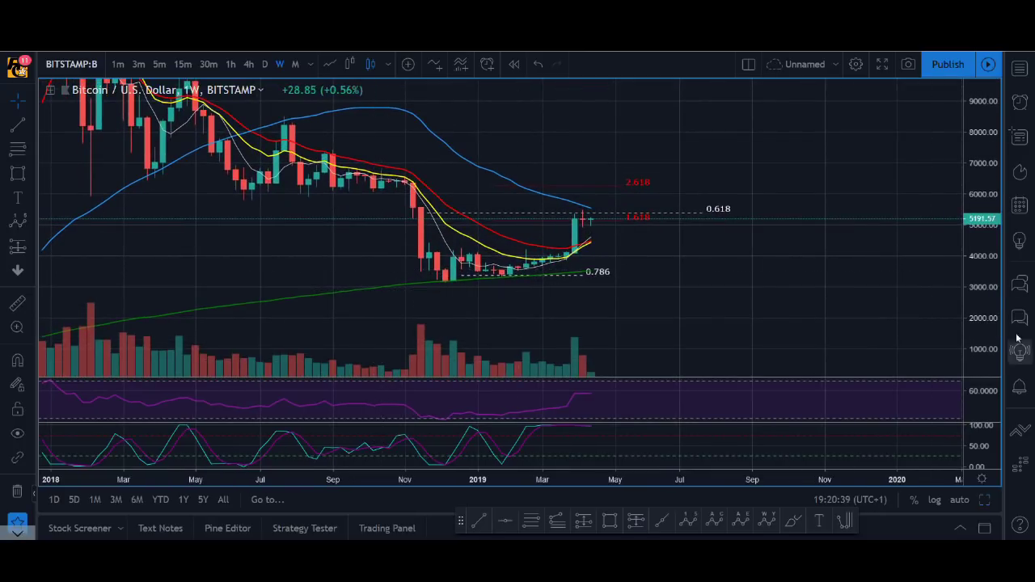
left_click_drag(990, 318, 966, 275)
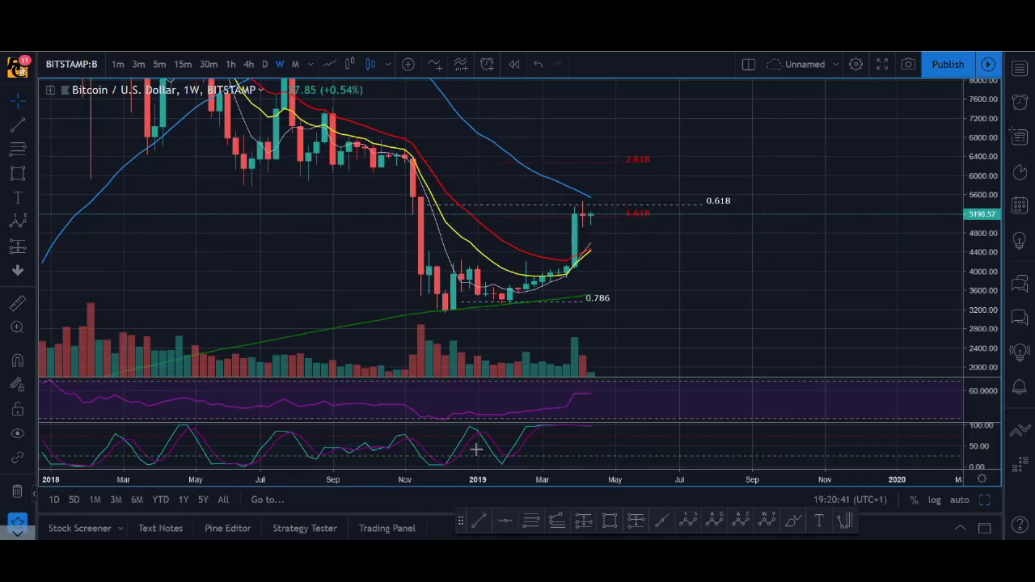
left_click_drag(666, 283, 657, 258)
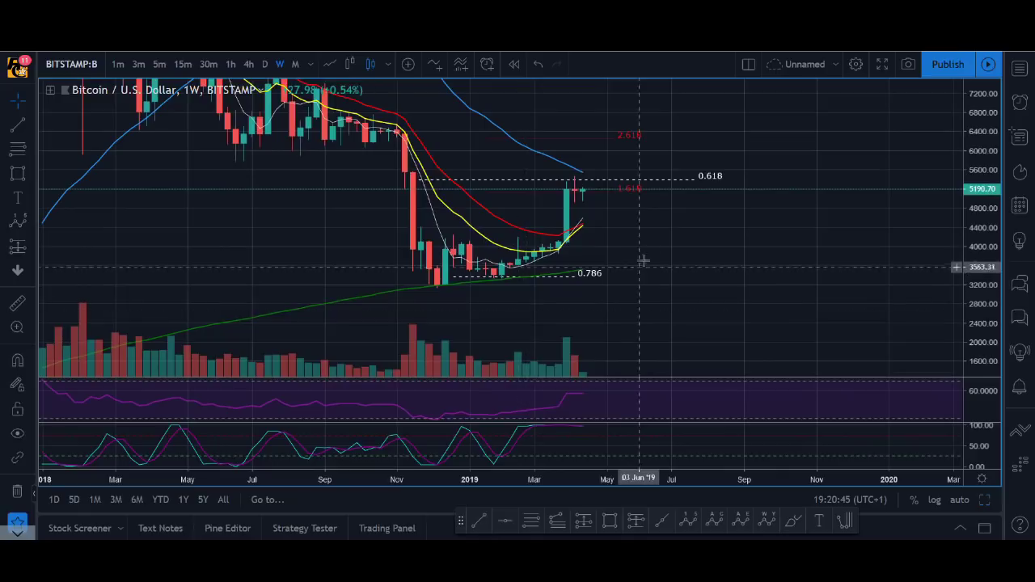
left_click_drag(554, 260, 478, 261)
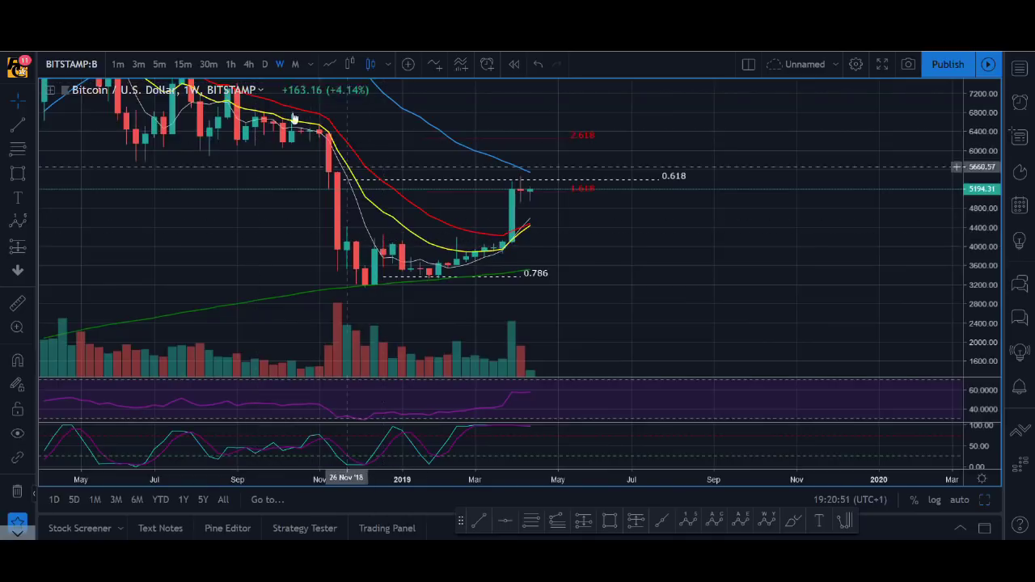
Return the chart to the daily timeframe and frame the price action from November 2018 to April 2019 with space ahead
left_click(264, 64)
scroll(525, 275, "down", 5)
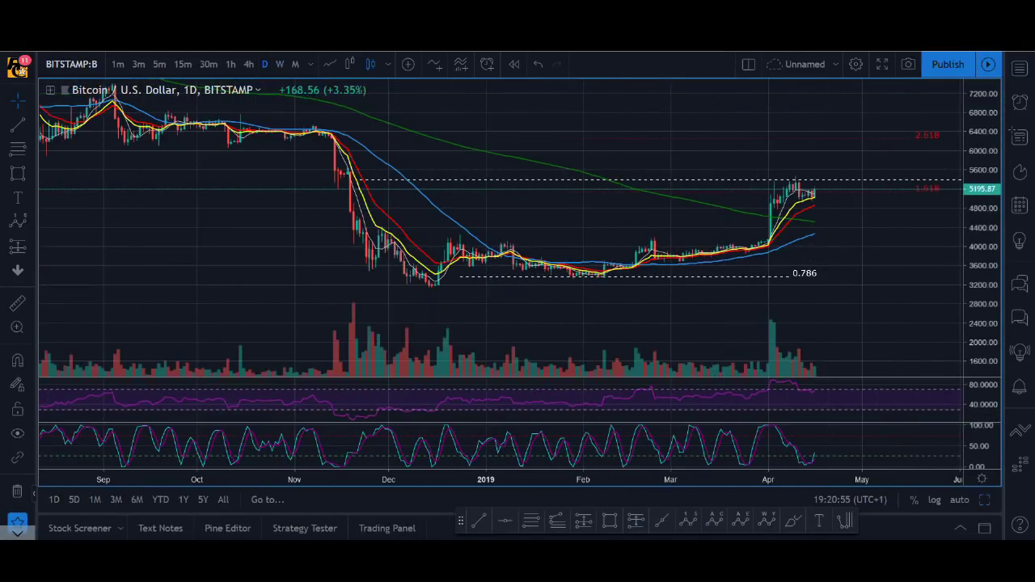
scroll(712, 267, "down", 3)
scroll(736, 269, "down", 3)
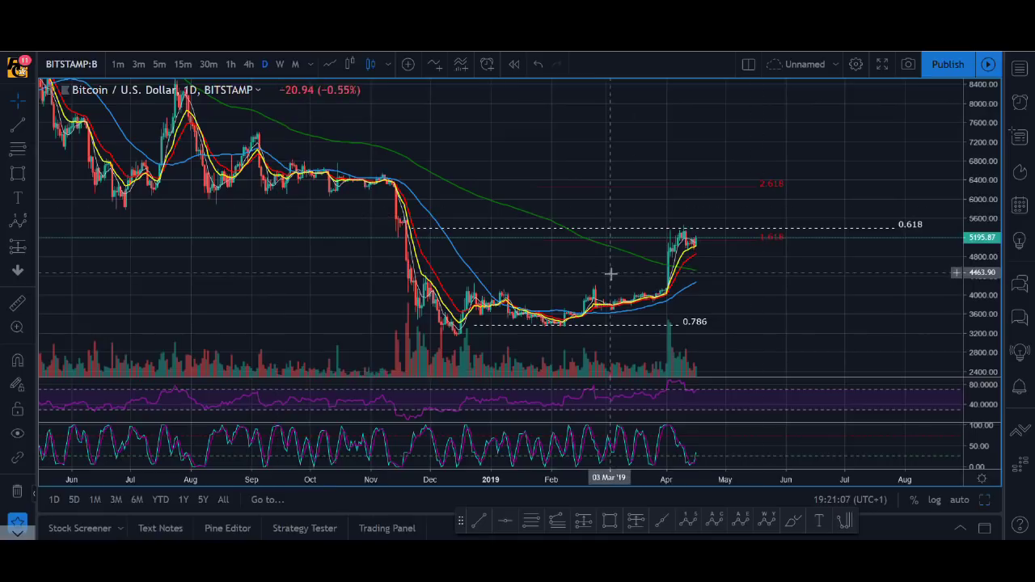
scroll(701, 250, "right", 5)
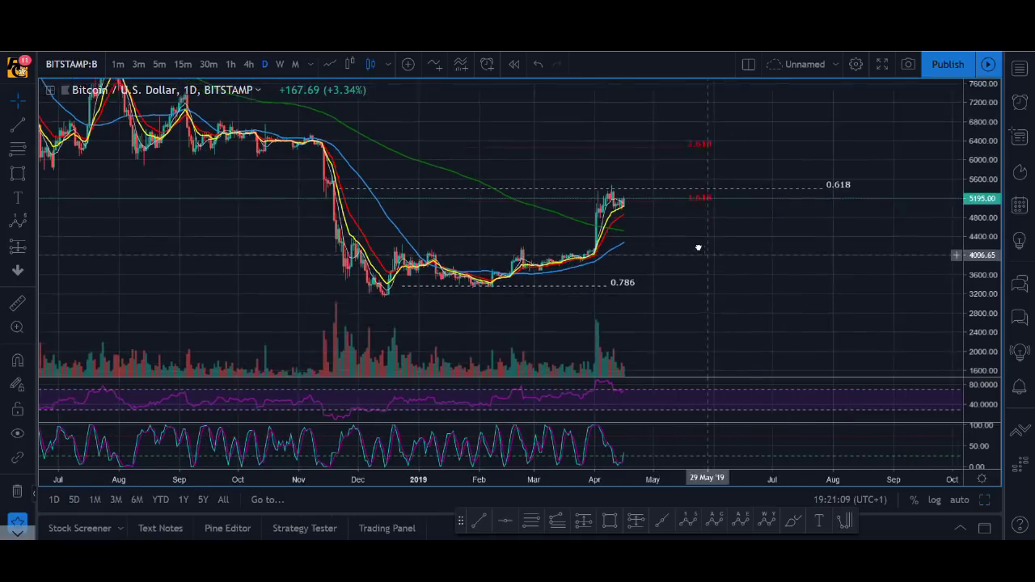
left_click_drag(906, 319, 559, 272)
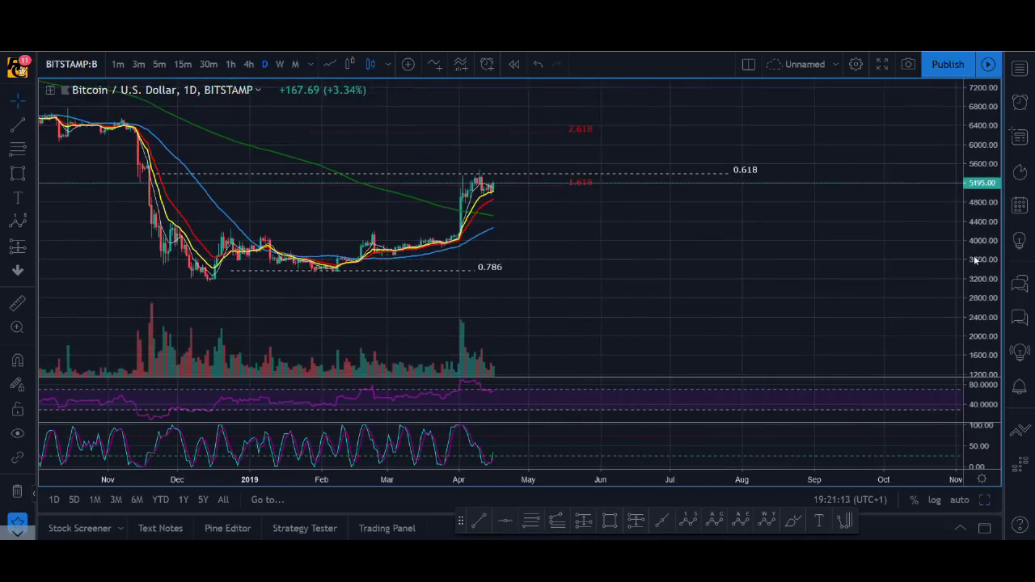
left_click_drag(974, 277, 976, 250)
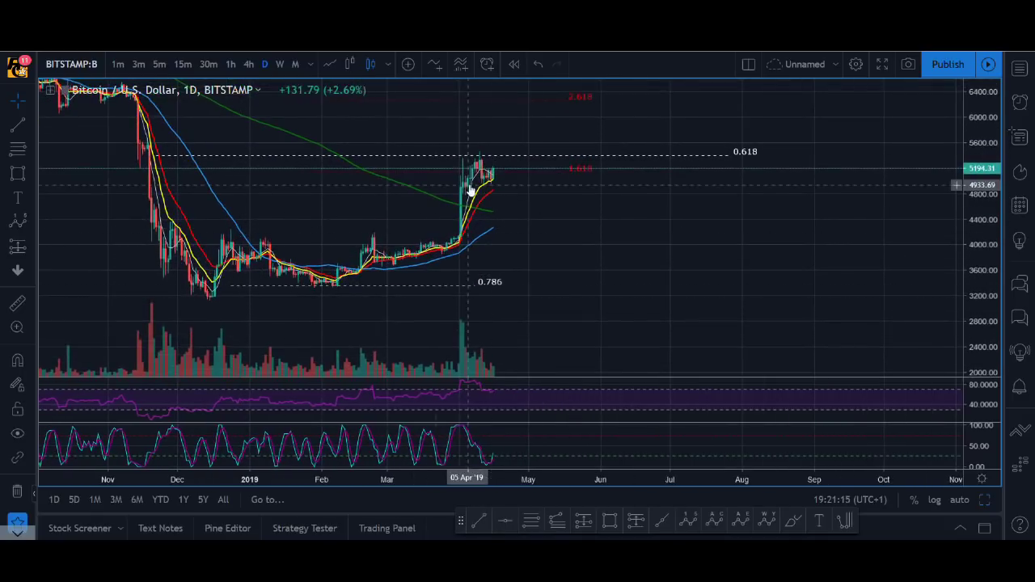
Try a trend-based Fibonacci extension from about 3119 in late December 2018 to about 4258 in early January and about 3340 in mid-March
left_click(558, 520)
left_click(230, 300)
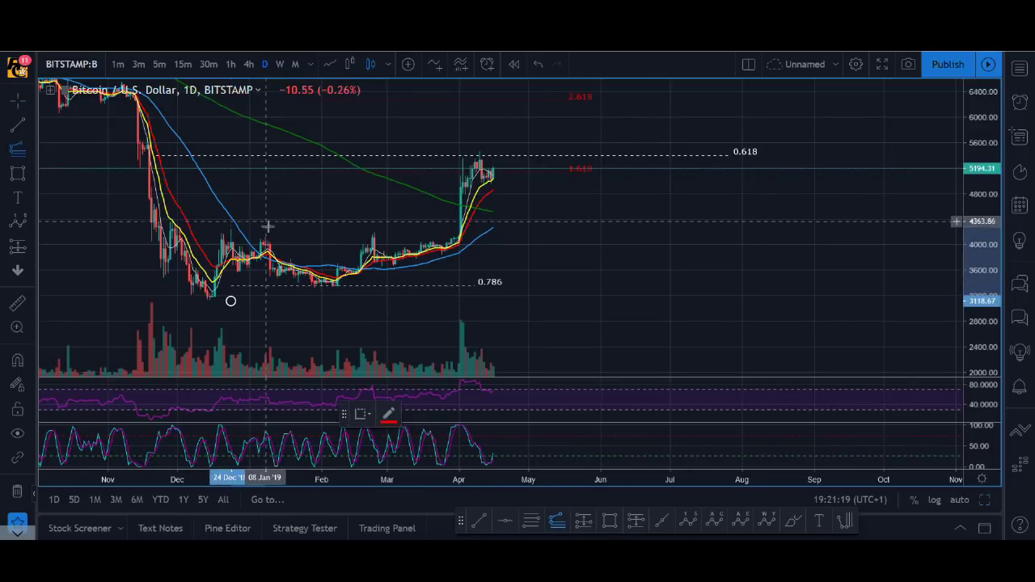
left_click(265, 228)
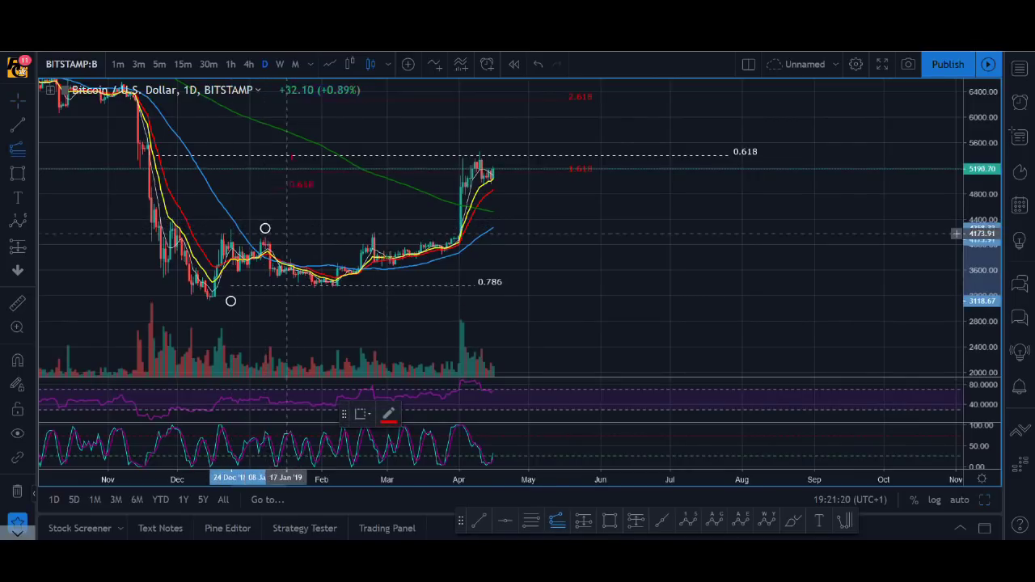
left_click(416, 288)
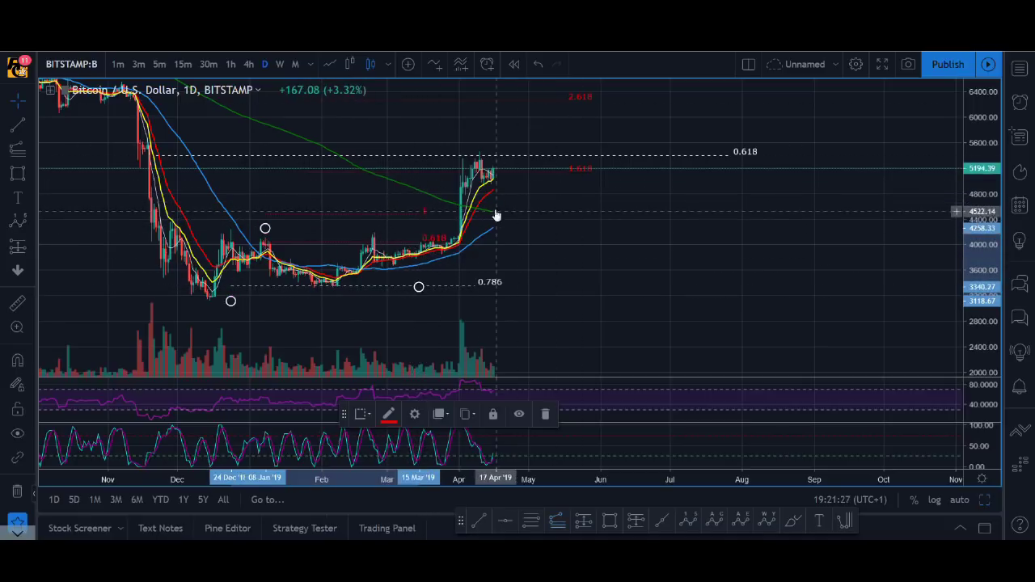
left_click(566, 176)
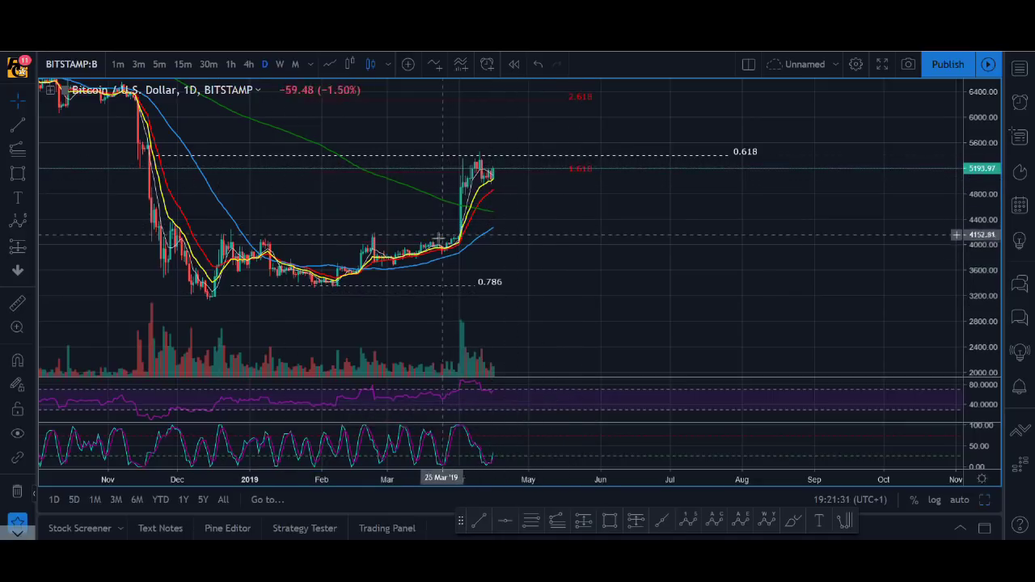
Start an Elliott impulse wave with point 0 at about 3087 in mid-December, wave i at about 4385, and wave ii at about 3277 in early February
left_click(17, 220)
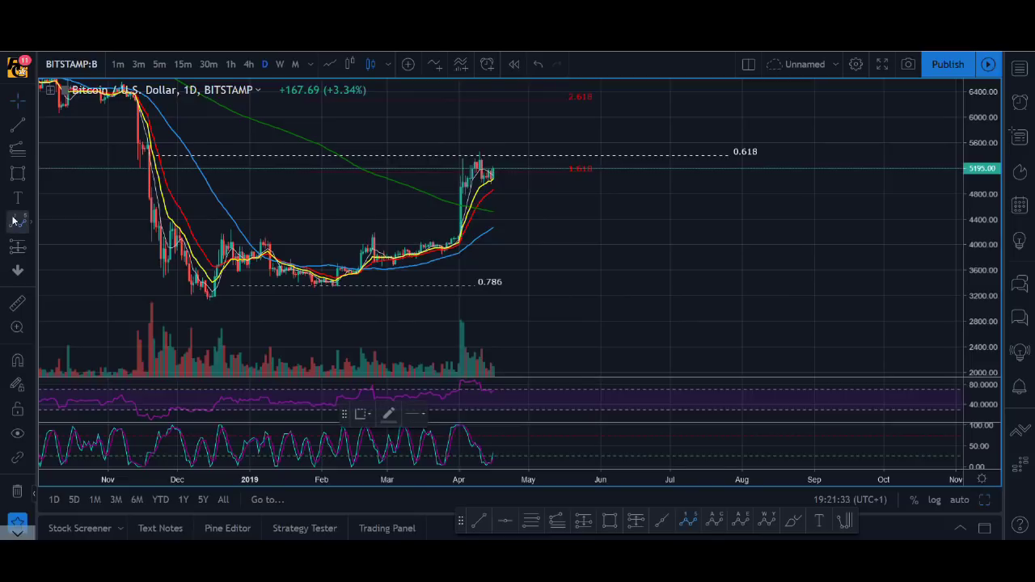
left_click(204, 302)
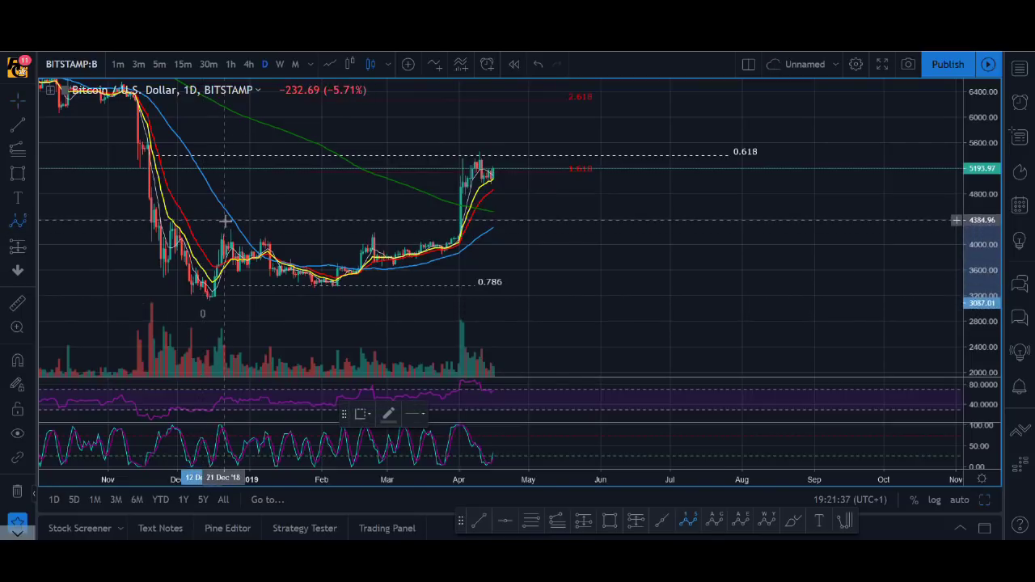
left_click(225, 220)
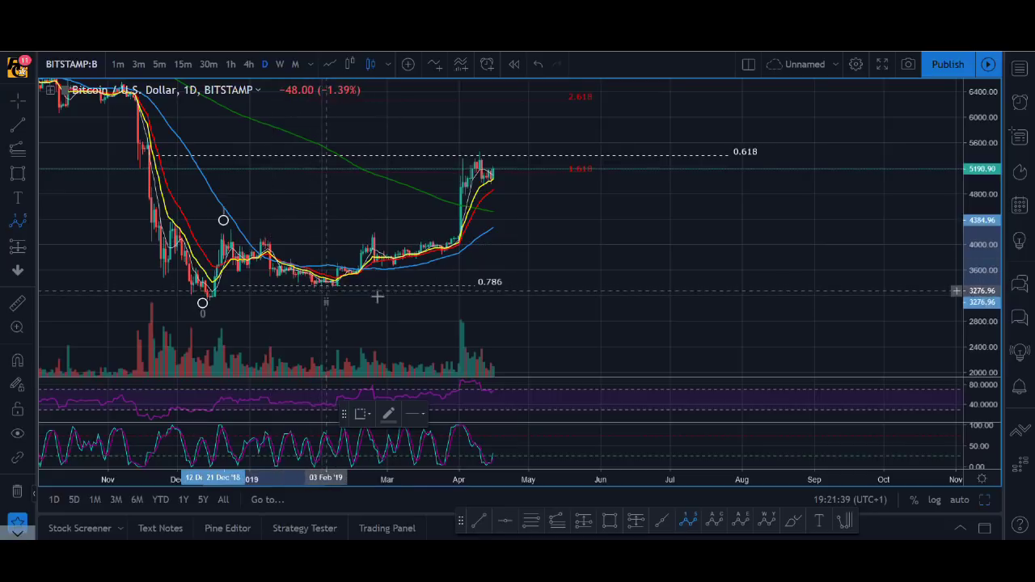
left_click(326, 291)
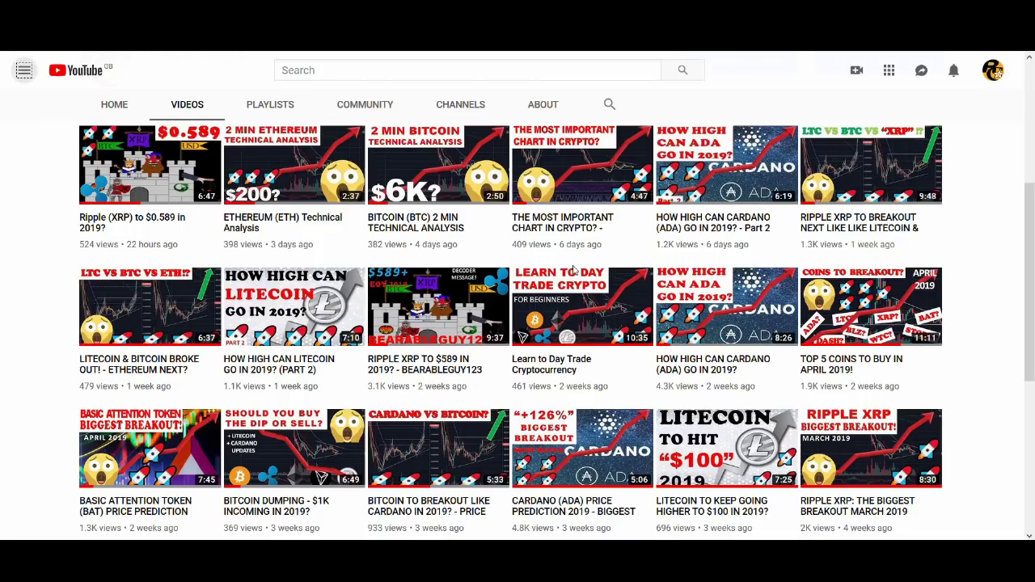
Switch to YouTube and browse further down the channel's list of uploads
scroll(574, 271, "down", 2)
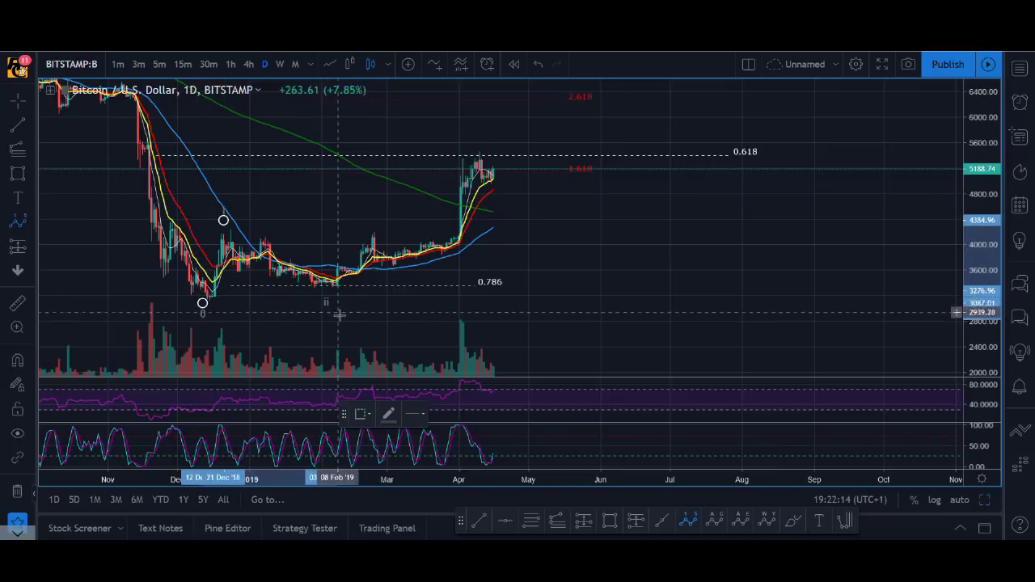
Complete the Elliott wave with waves iii and iv in late April and wave v in May 2019, and delete the drawing
left_click(511, 122)
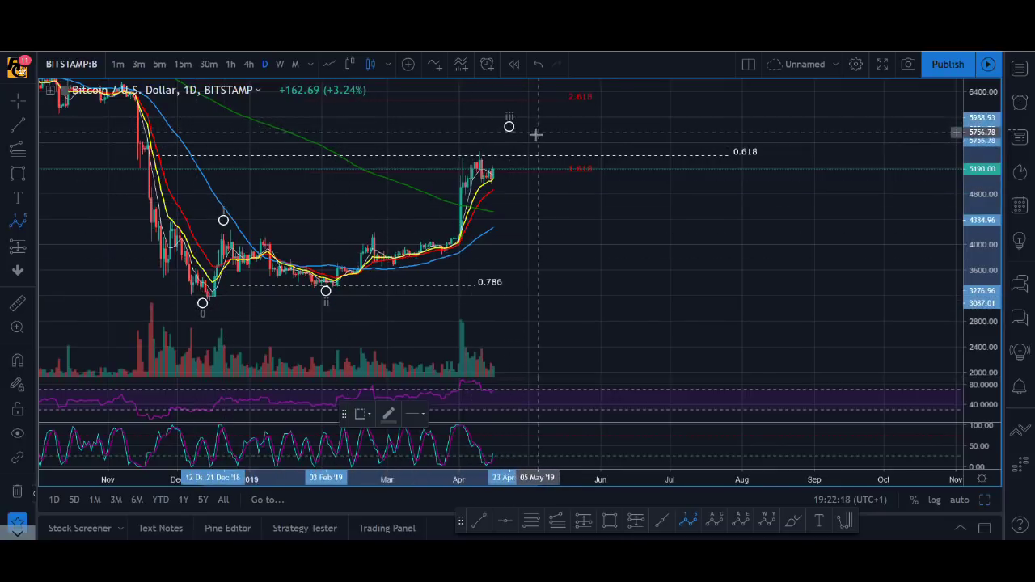
left_click(574, 187)
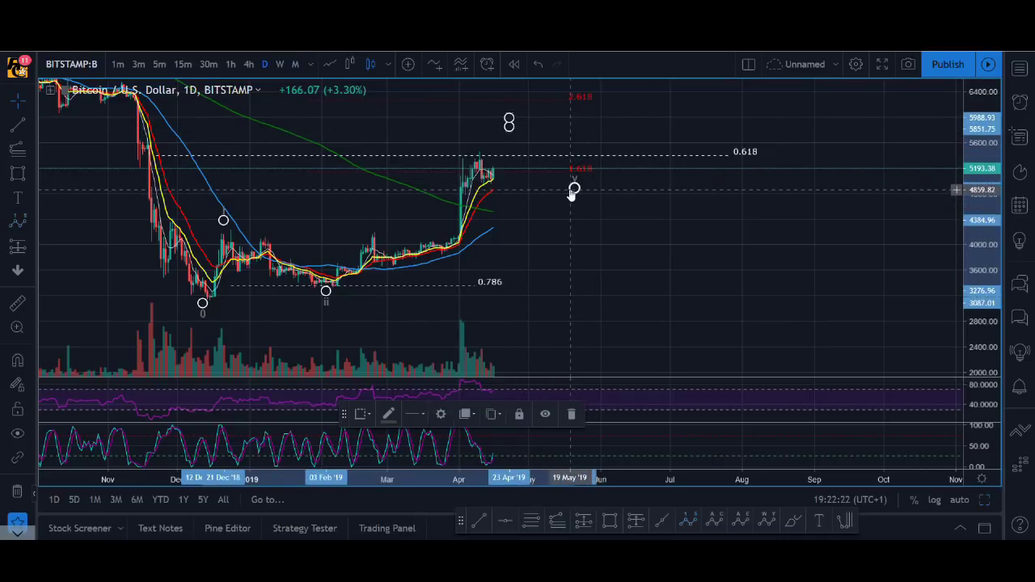
key("Delete")
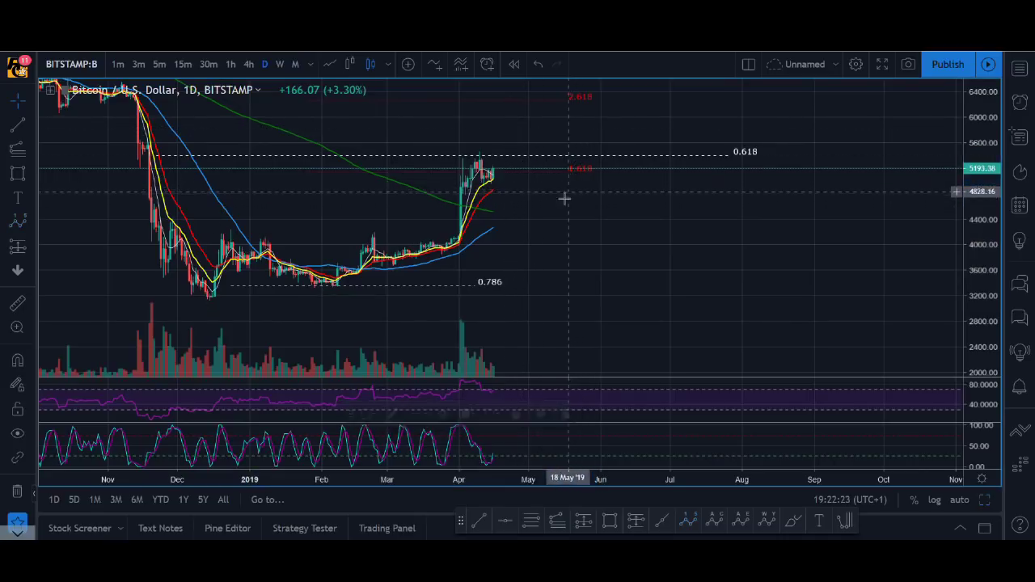
Draw an Elliott impulse wave from about 3055 on 10 December through about 4364, 3277, 5746 and 4512 to about 6443 on 27 June 2019
left_click(689, 522)
left_click(195, 305)
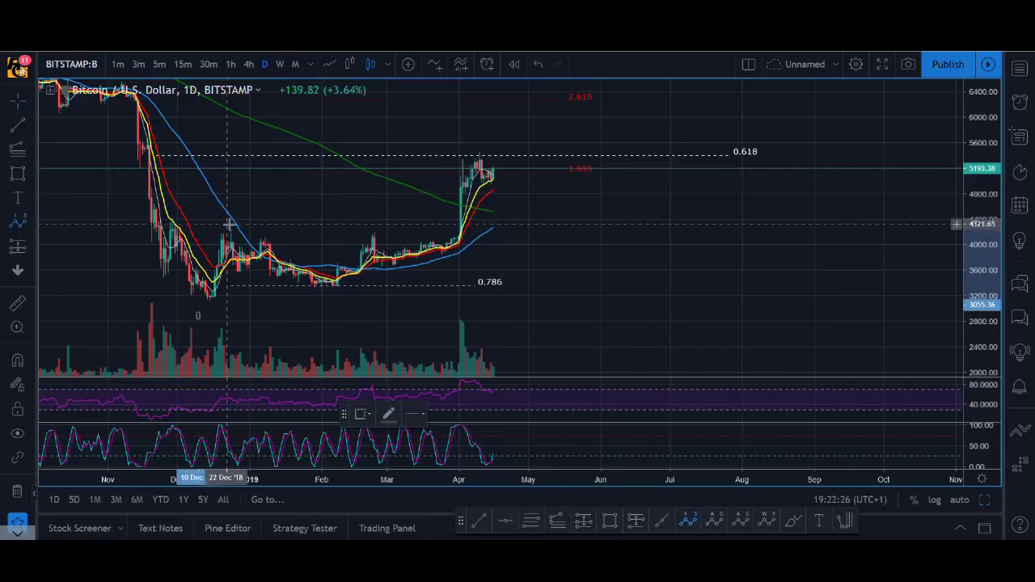
left_click(338, 290)
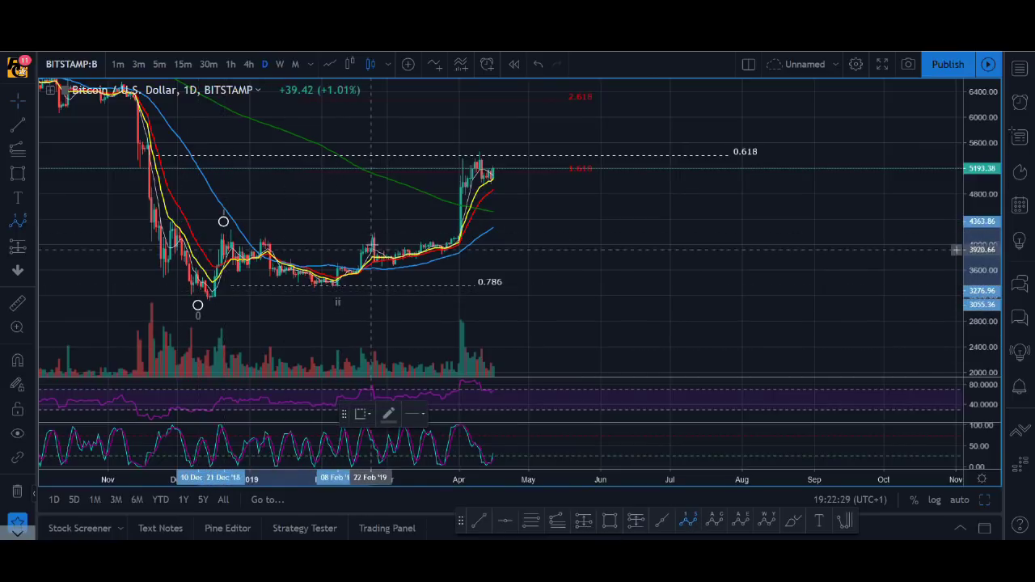
left_click(515, 138)
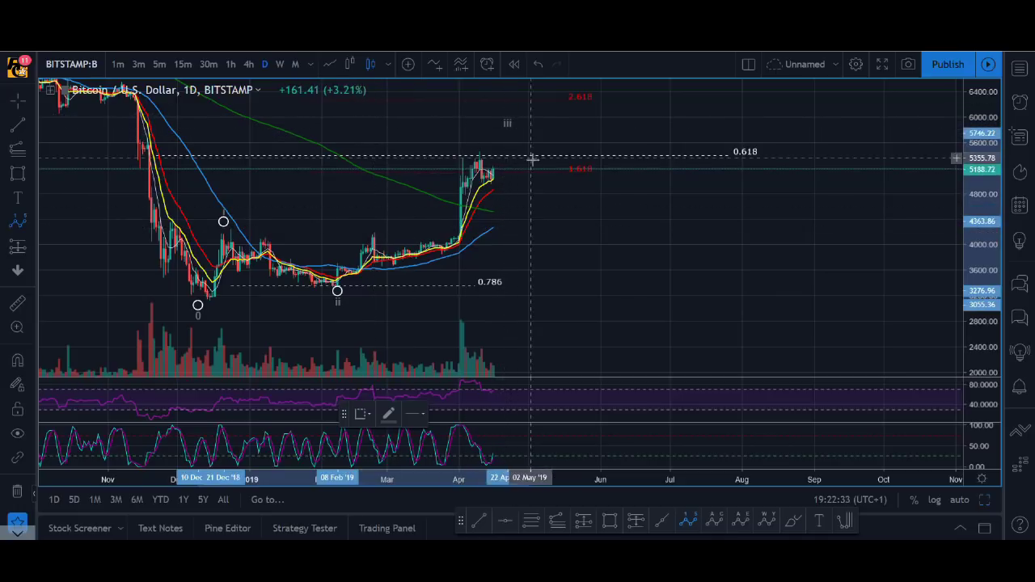
left_click(593, 212)
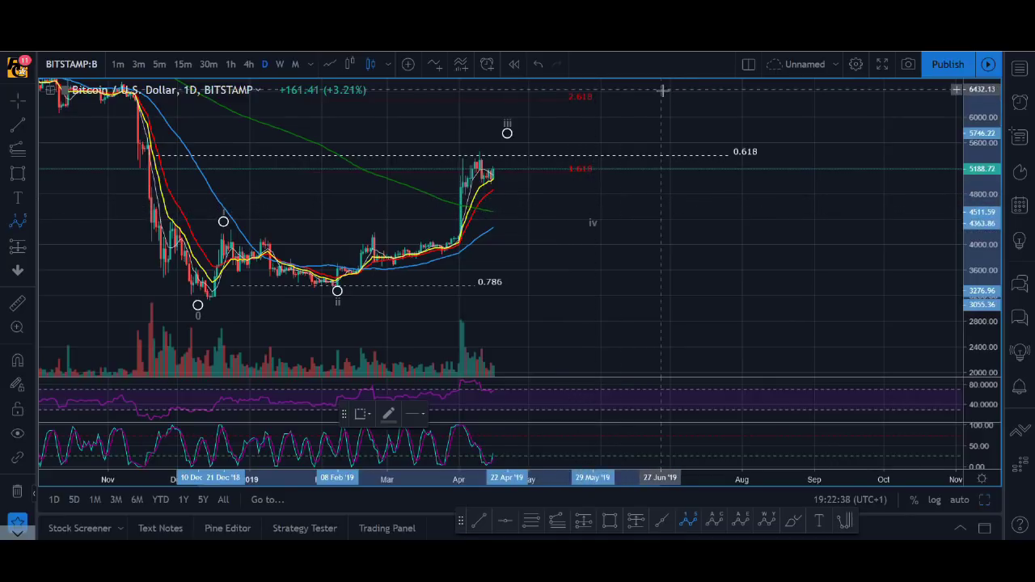
left_click(660, 89)
Move point v of the Elliott wave to about 6606 on 29 June 2019
left_click_drag(976, 153, 974, 179)
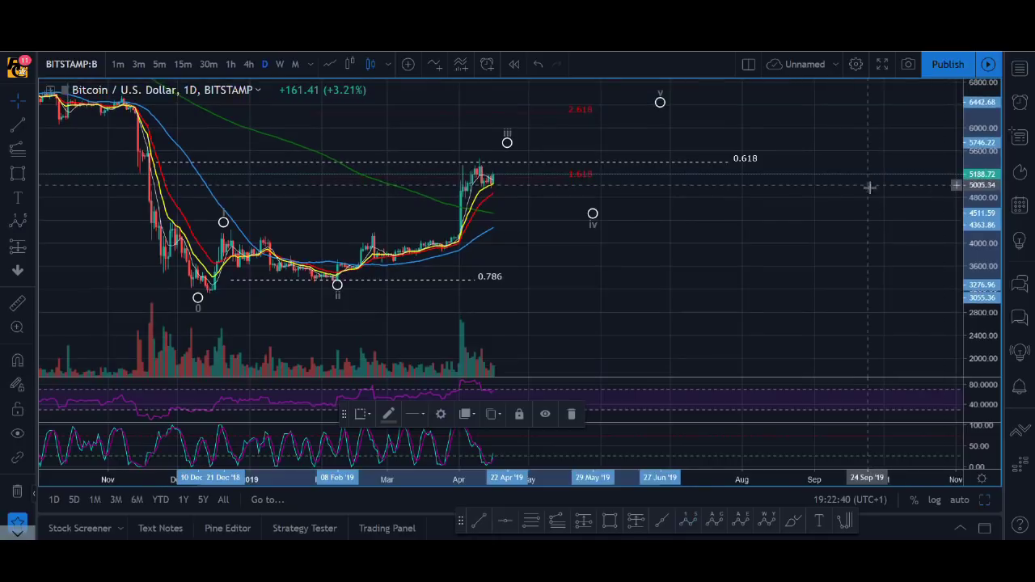
left_click_drag(870, 187, 857, 199)
left_click_drag(647, 113, 647, 101)
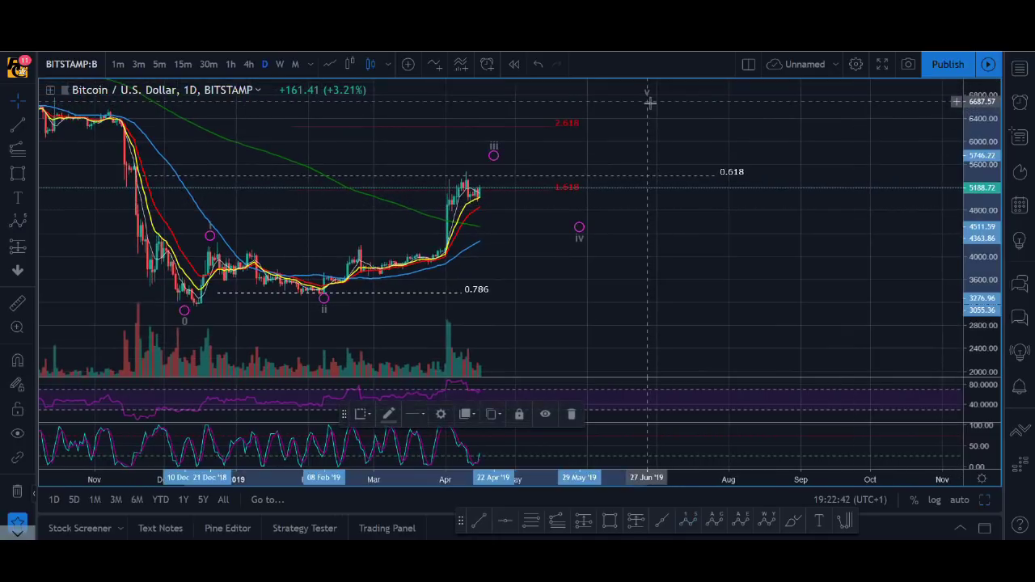
scroll(643, 145, "down", 5)
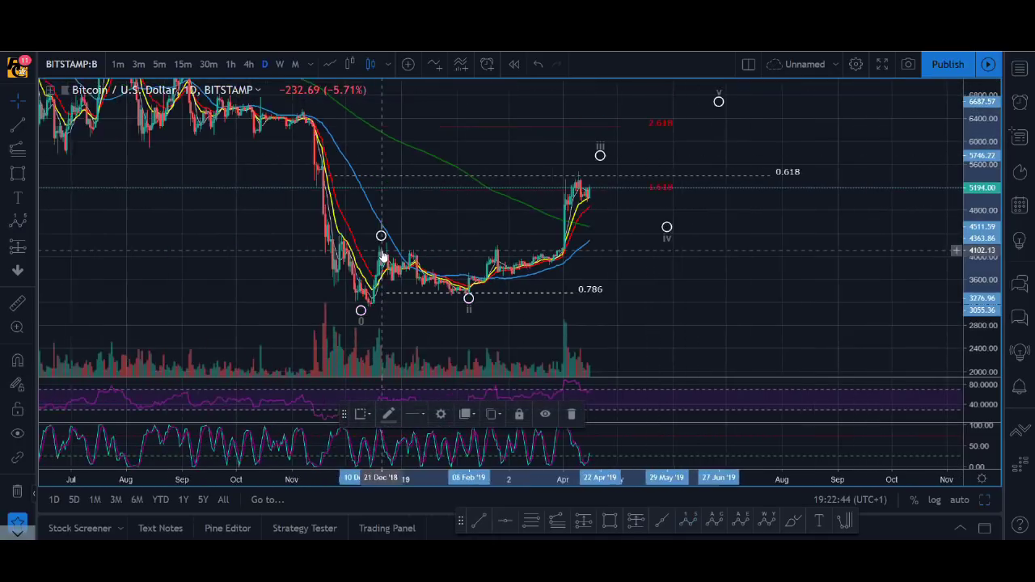
scroll(408, 181, "down", 2)
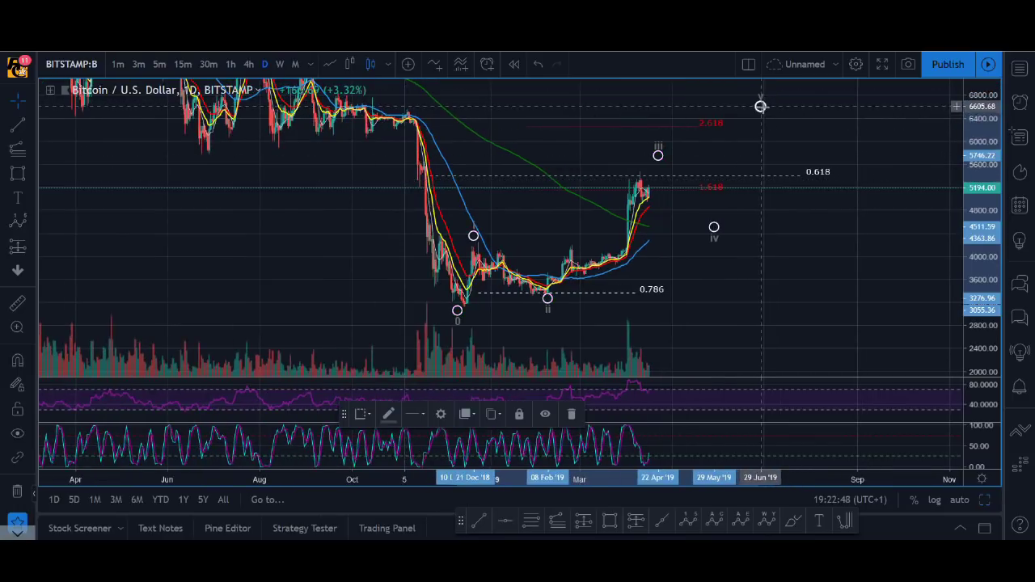
scroll(639, 230, "up", 1)
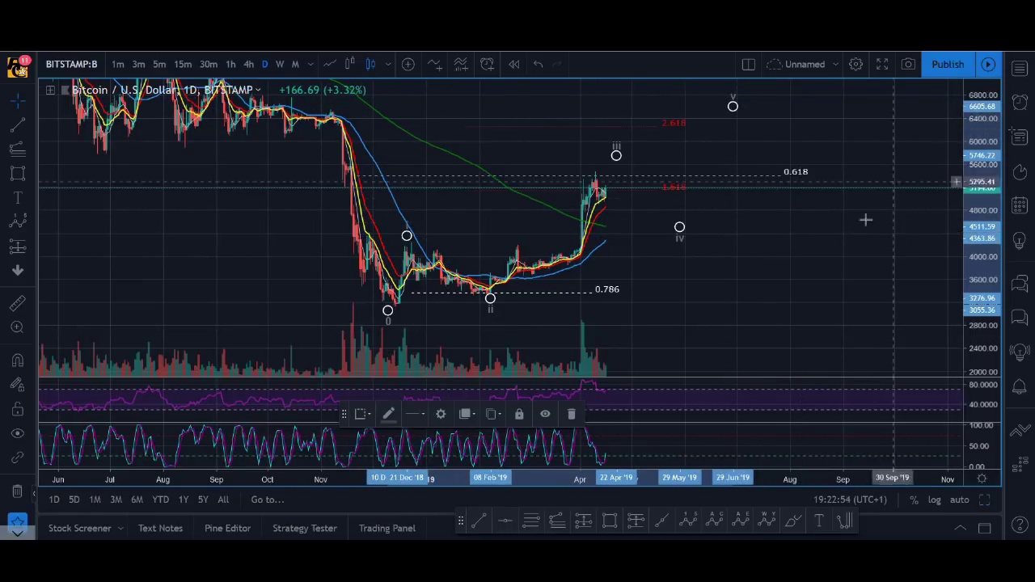
Examine the projected Elliott wave against price, the moving averages, and the 0.618, 1.618 and 2.618 levels on the daily chart
scroll(827, 268, "down", 1)
left_click_drag(862, 234, 612, 328)
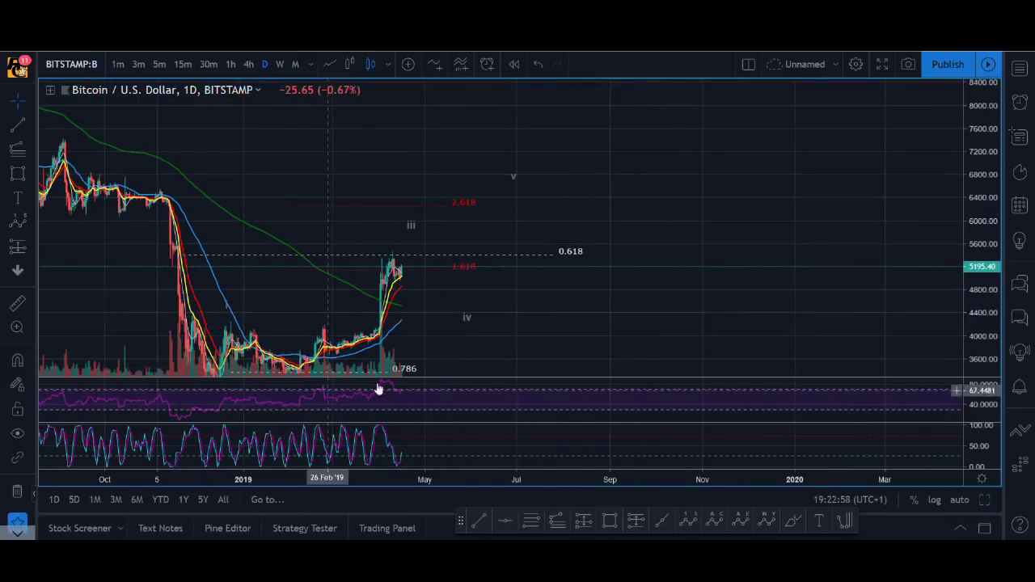
scroll(714, 275, "down", 4)
left_click_drag(829, 238, 767, 180)
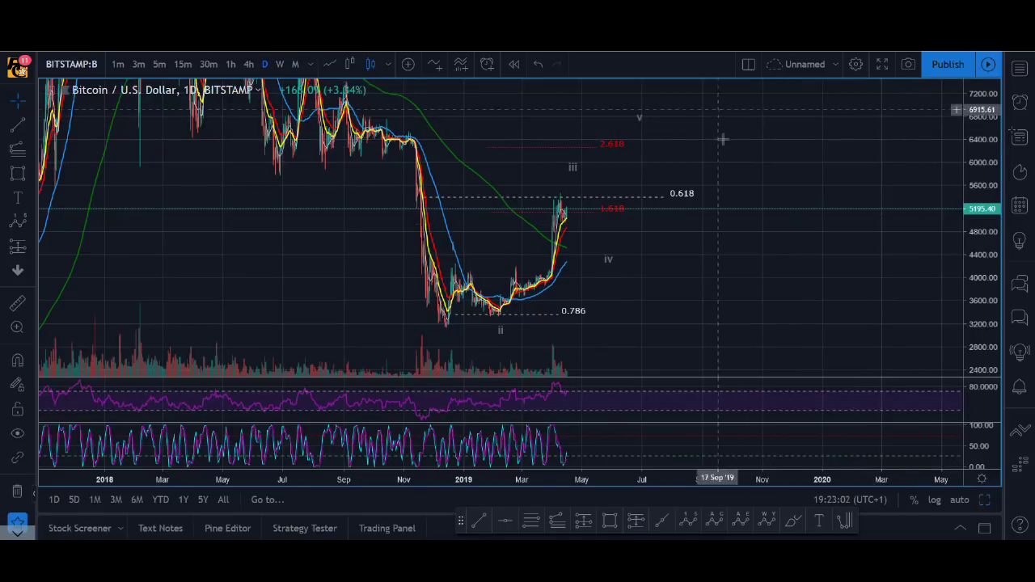
left_click_drag(734, 331, 709, 291)
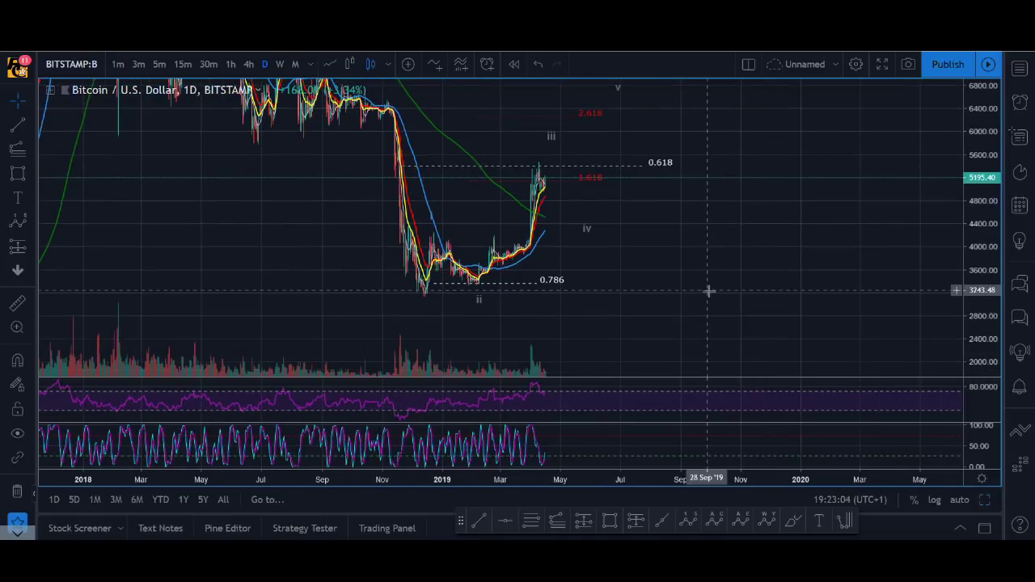
scroll(709, 290, "up", 3)
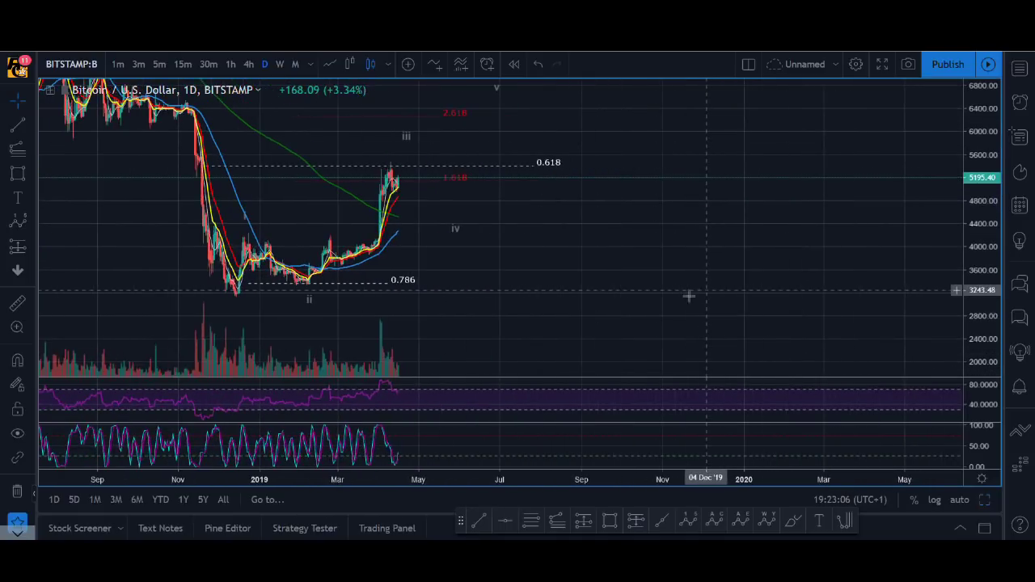
scroll(640, 208, "up", 2)
left_click_drag(523, 268, 562, 330)
left_click_drag(973, 313, 974, 299)
left_click_drag(460, 310, 527, 223)
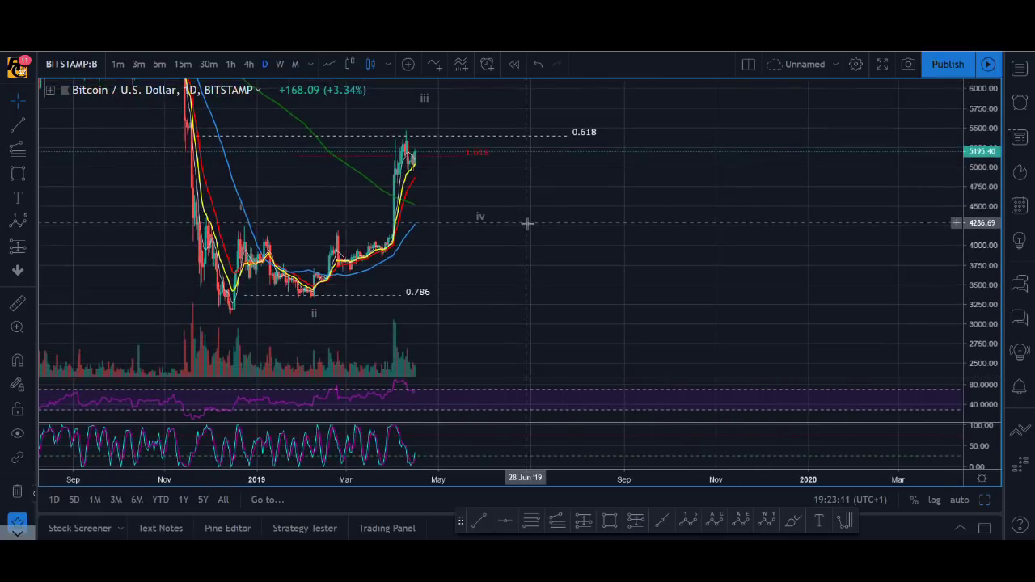
scroll(459, 311, "up", 1)
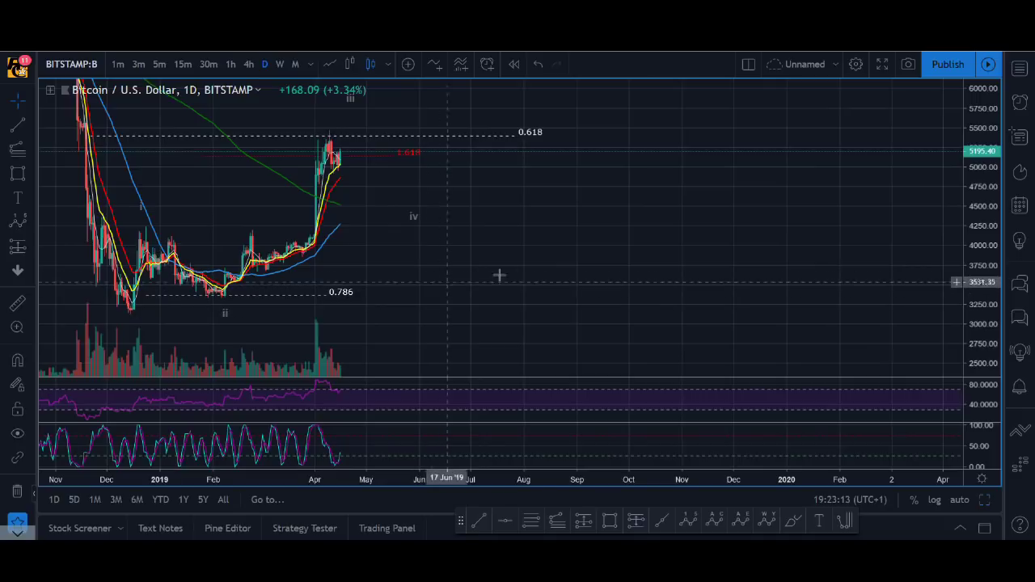
left_click_drag(550, 257, 696, 275)
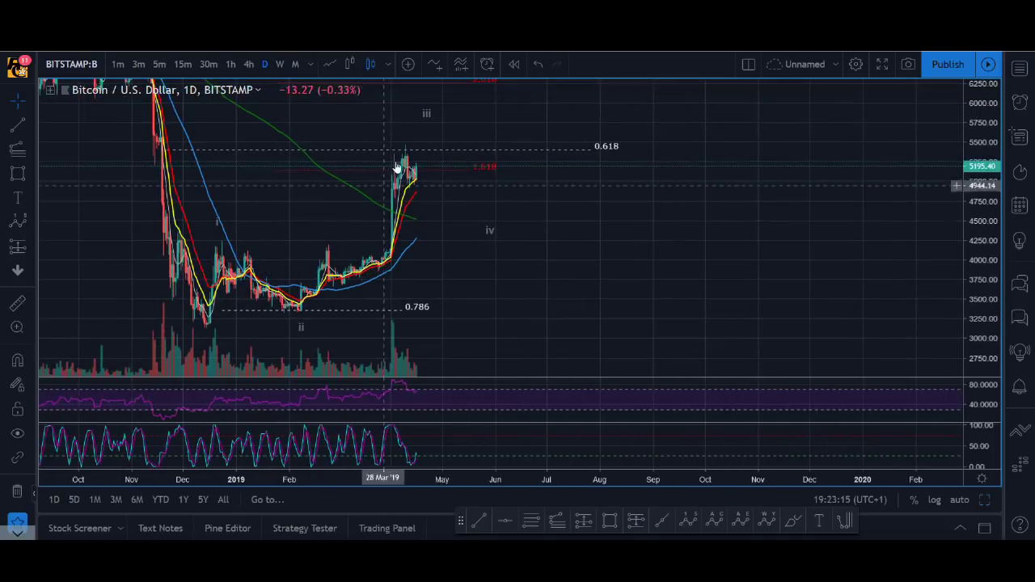
scroll(331, 337, "up", 2)
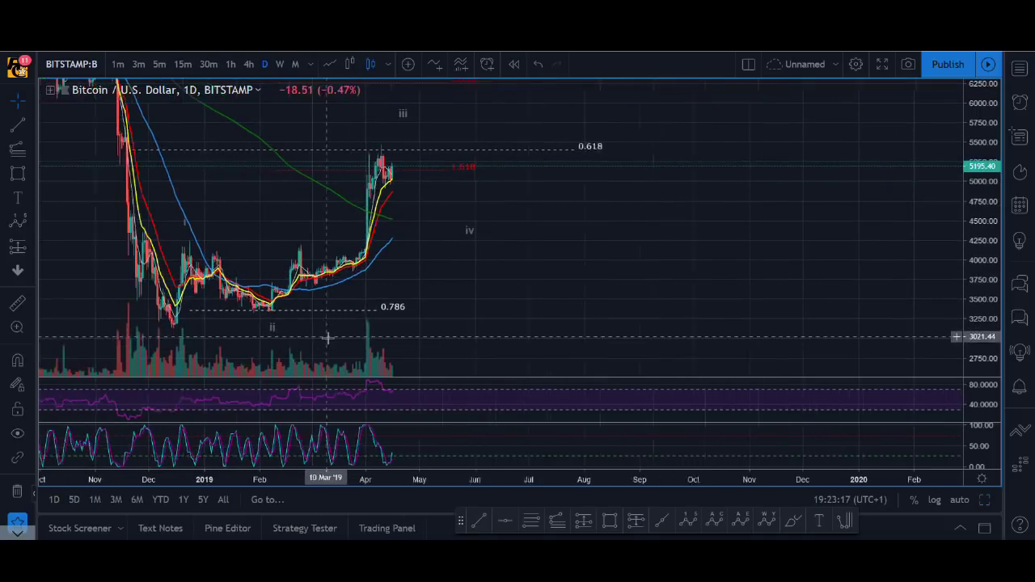
scroll(557, 285, "down", 1)
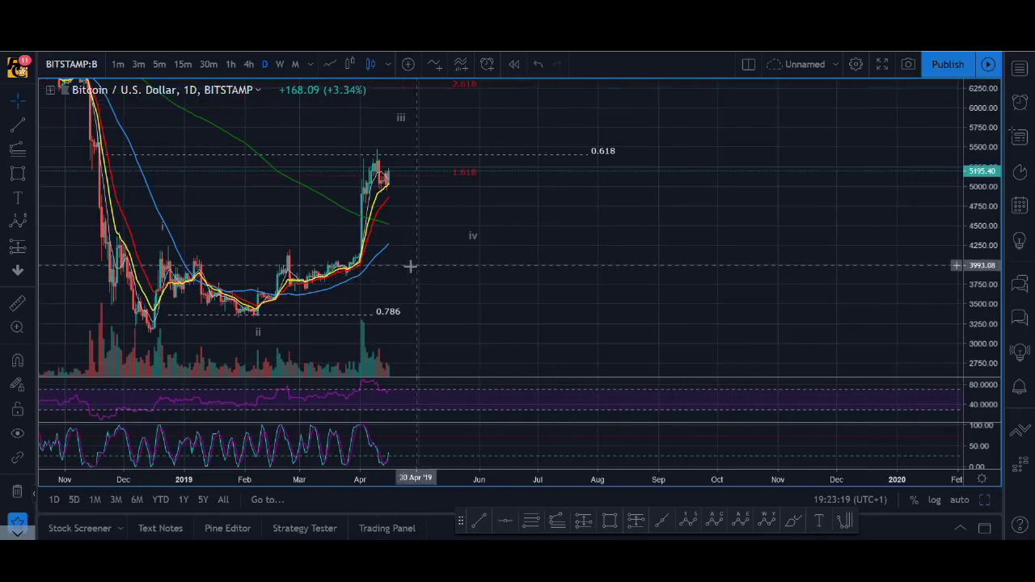
scroll(458, 309, "up", 1)
scroll(458, 310, "up", 1)
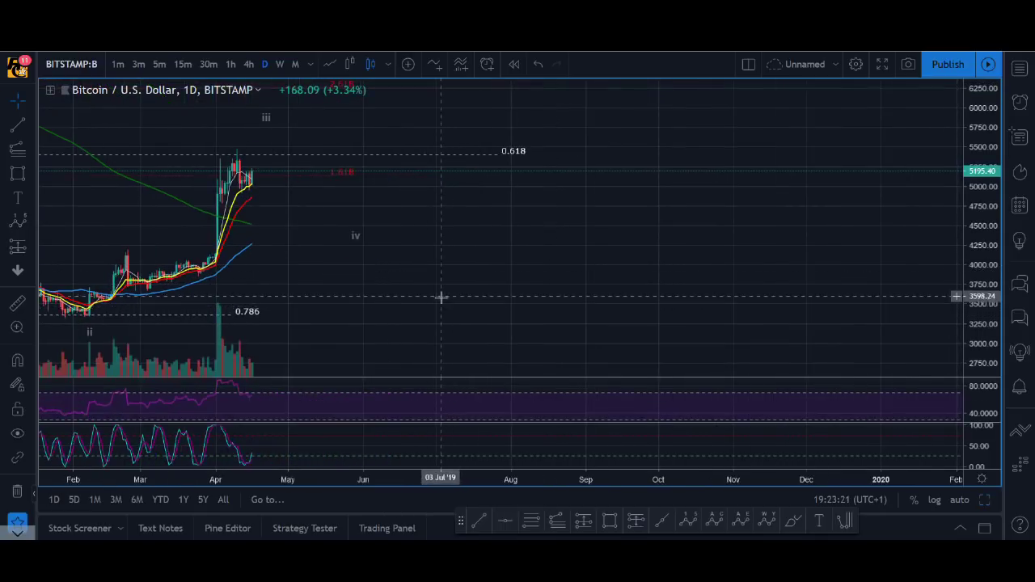
left_click_drag(439, 296, 689, 254)
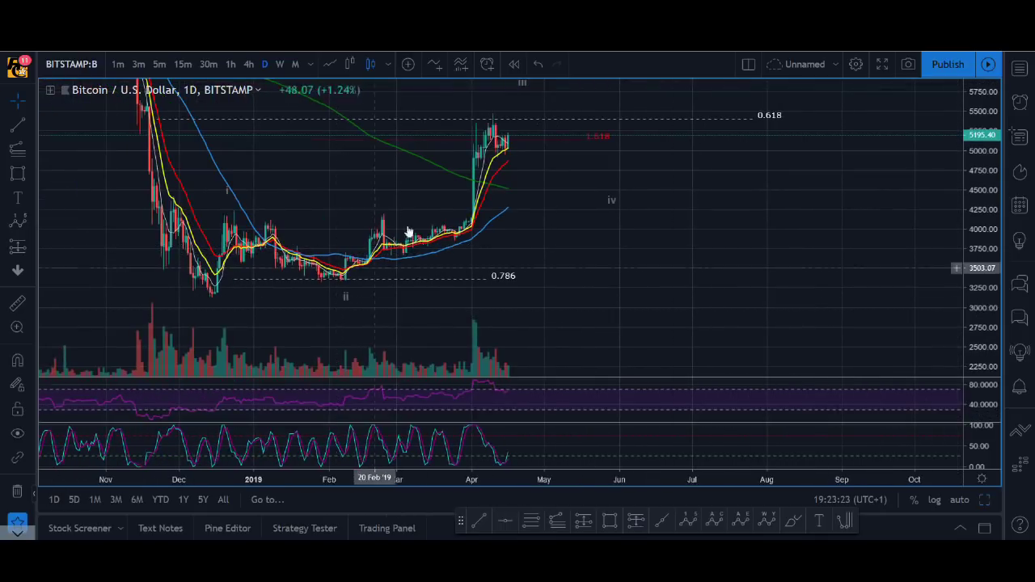
left_click_drag(621, 190, 594, 224)
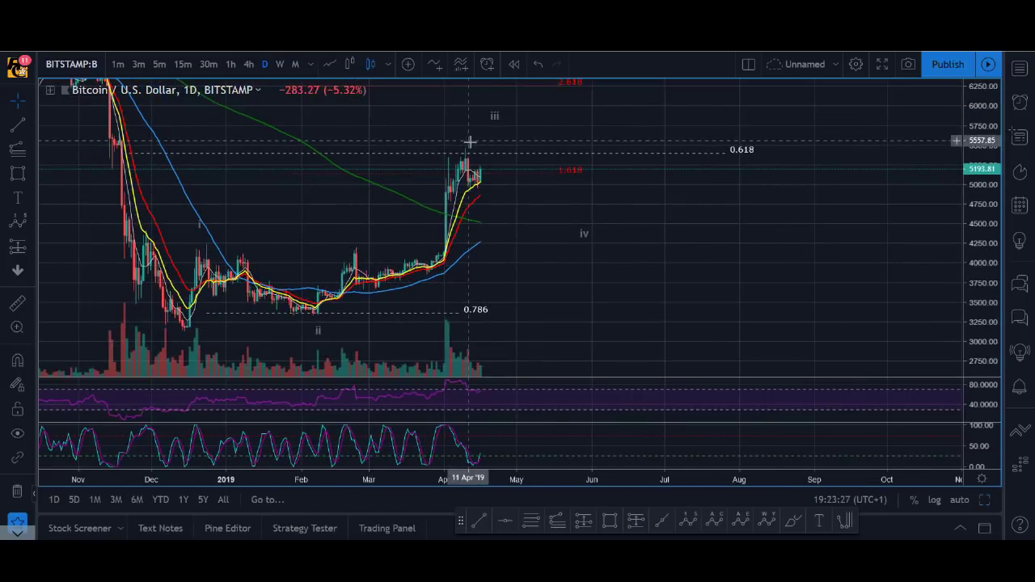
Draw a smaller Elliott impulse wave from about 3266 on 6 February through about 4236, 3790, 5498 and 4682 to about 5901 on 24 April
left_click(689, 523)
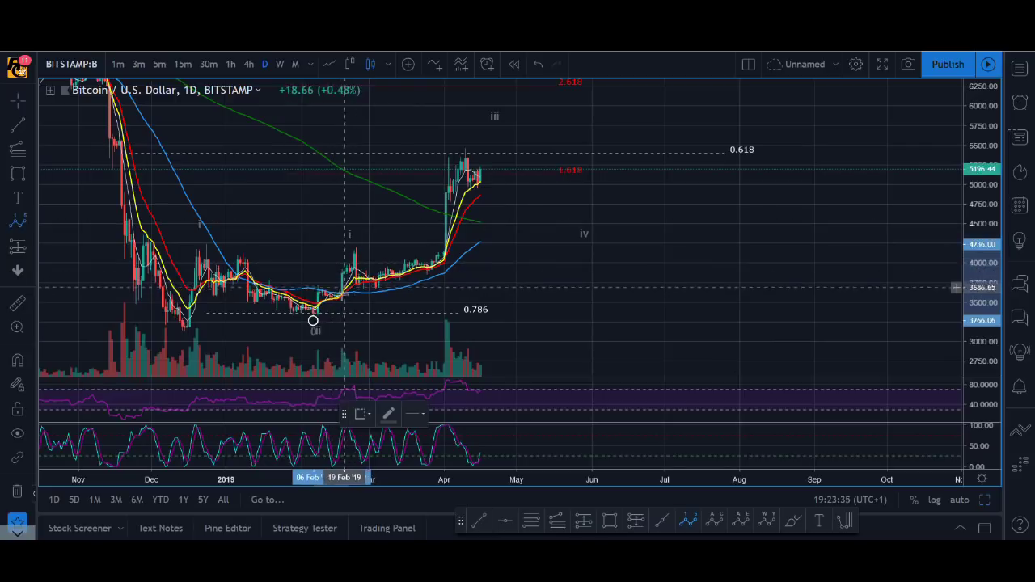
scroll(338, 270, "up", 3)
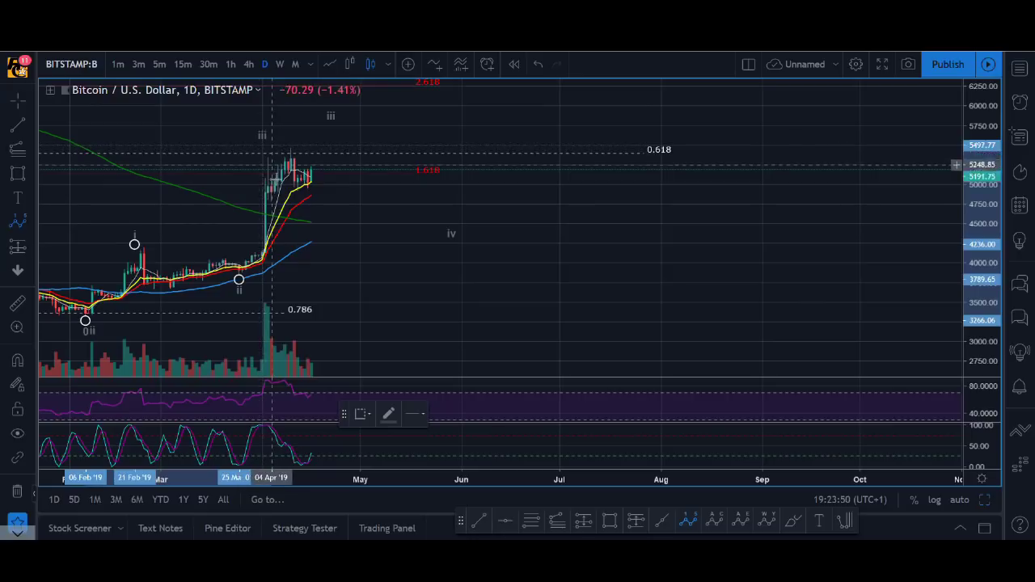
left_click(318, 210)
left_click(336, 114)
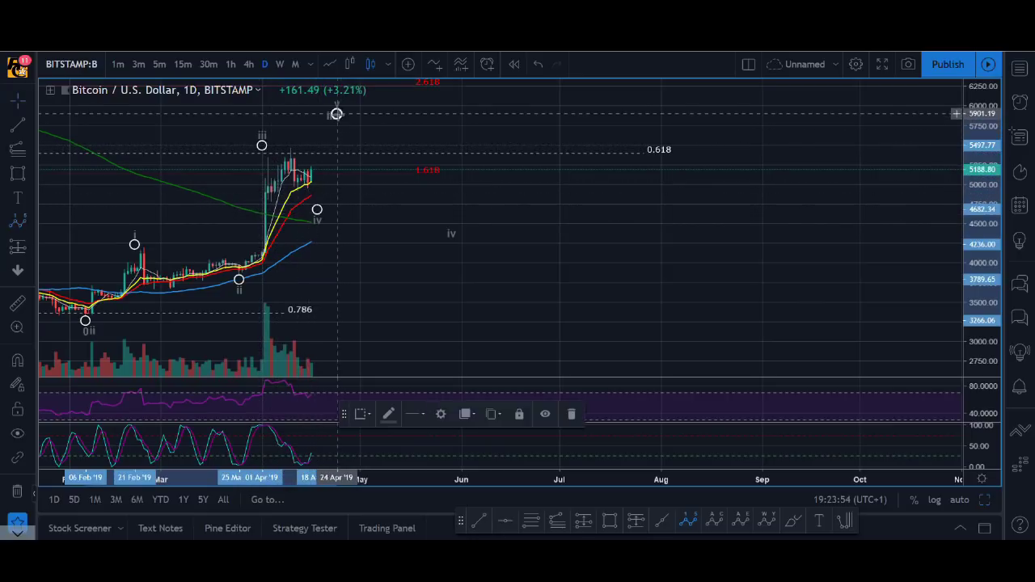
Set the smaller Elliott wave's degree to Micro and move its fifth point to about 5721 in late April
double_click(337, 116)
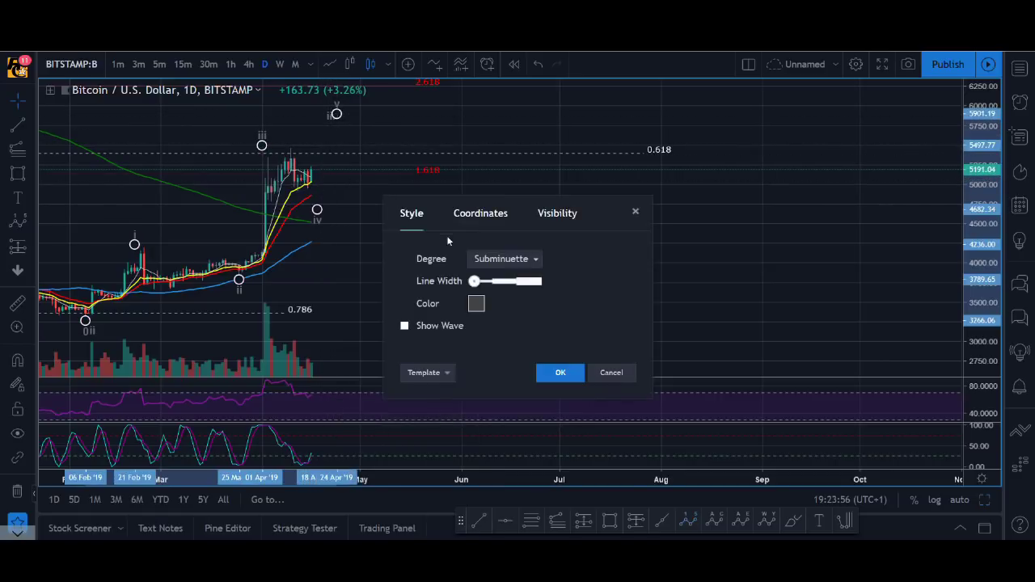
left_click(488, 260)
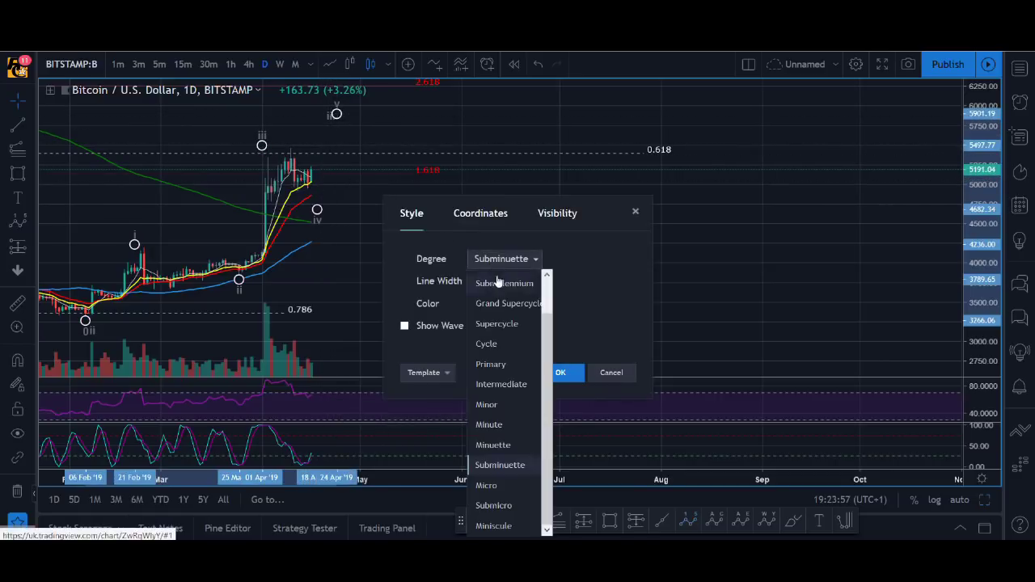
left_click(499, 487)
left_click(340, 124)
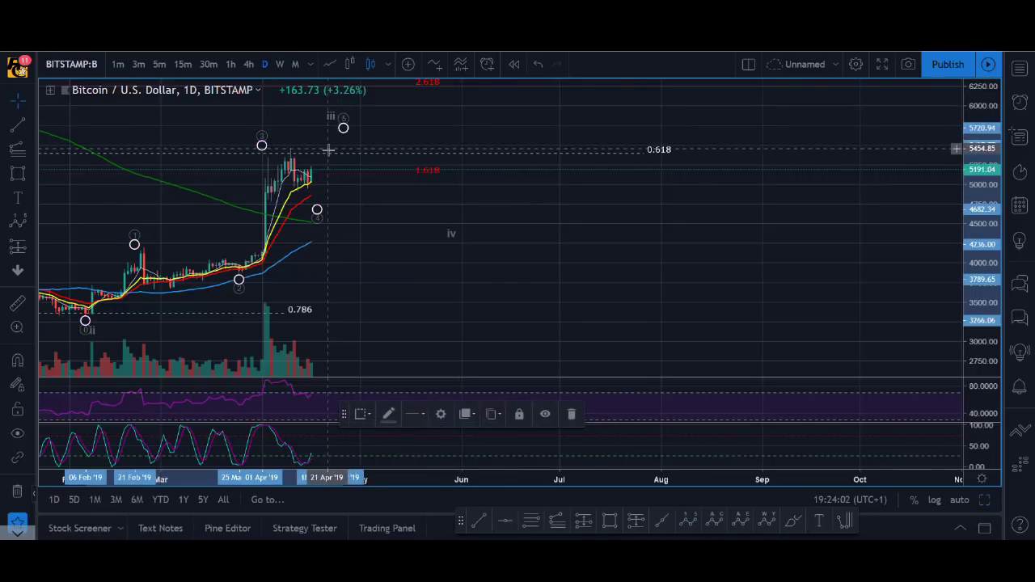
left_click(342, 189)
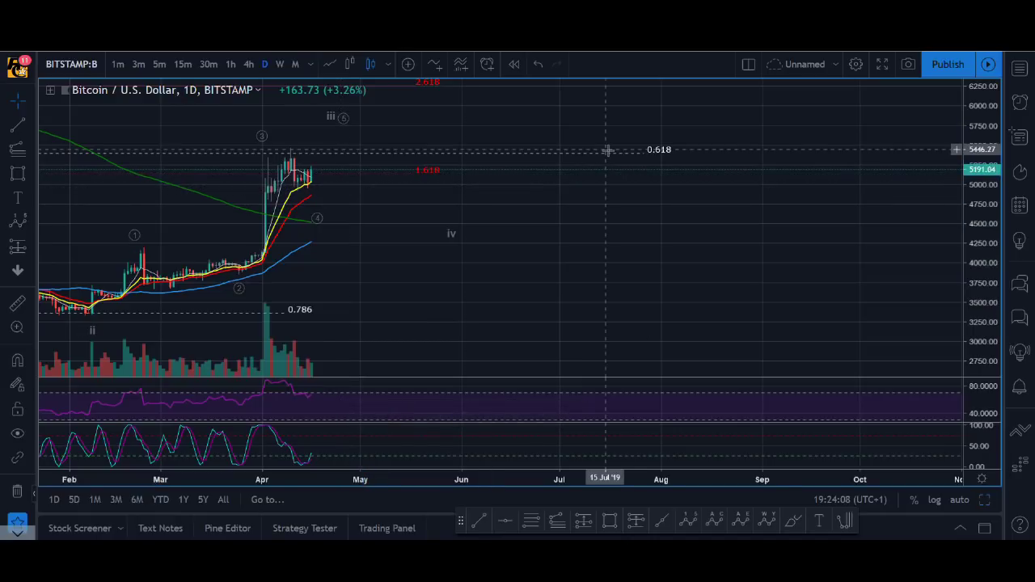
Move the fourth point of the smaller Elliott wave to about 4717 on 20 April 2019
left_click(317, 217)
left_click_drag(317, 216, 324, 207)
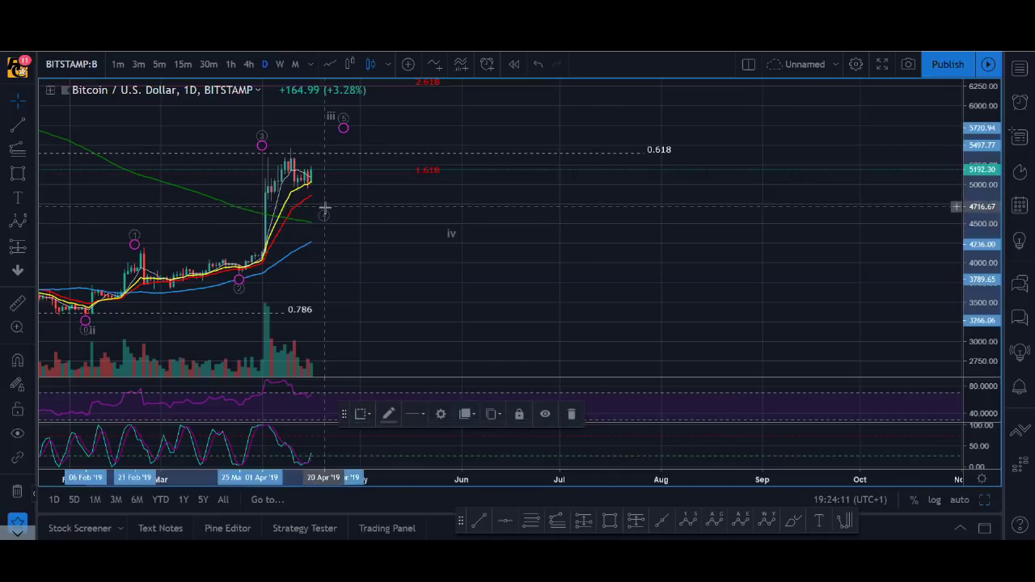
left_click(509, 203)
Move the larger Elliott wave's point i to about 4153 on 16 December and point iv to about 4796 on 25 May 2019
scroll(375, 230, "down", 1)
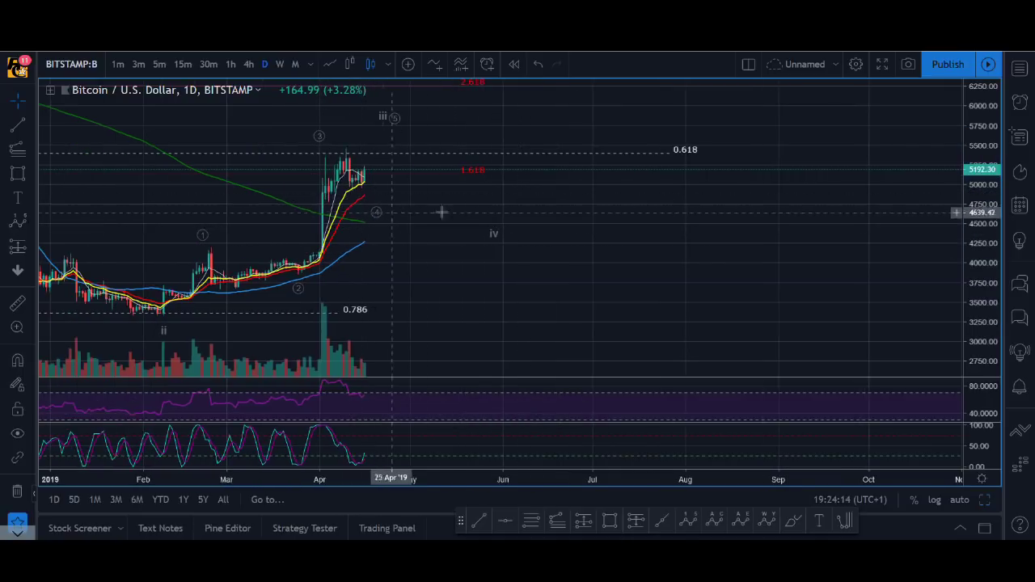
left_click_drag(631, 208, 659, 266)
scroll(445, 267, "down", 1)
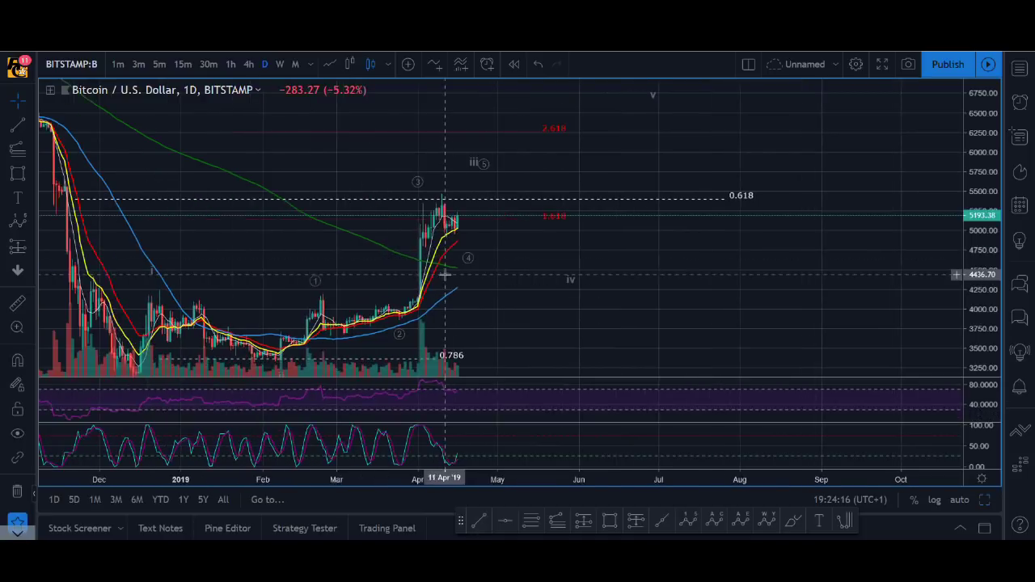
left_click_drag(672, 294, 700, 256)
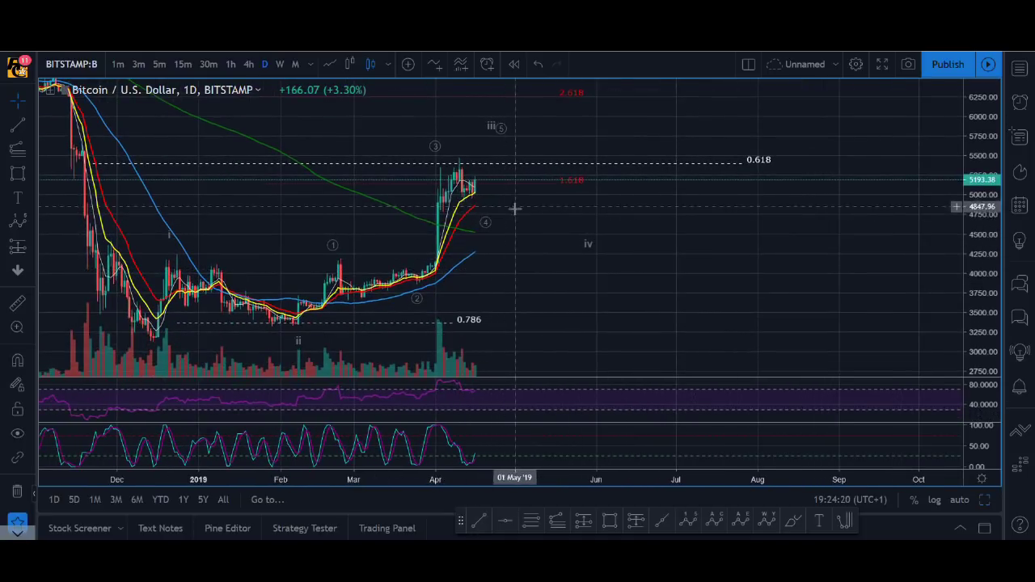
left_click_drag(590, 242, 585, 233)
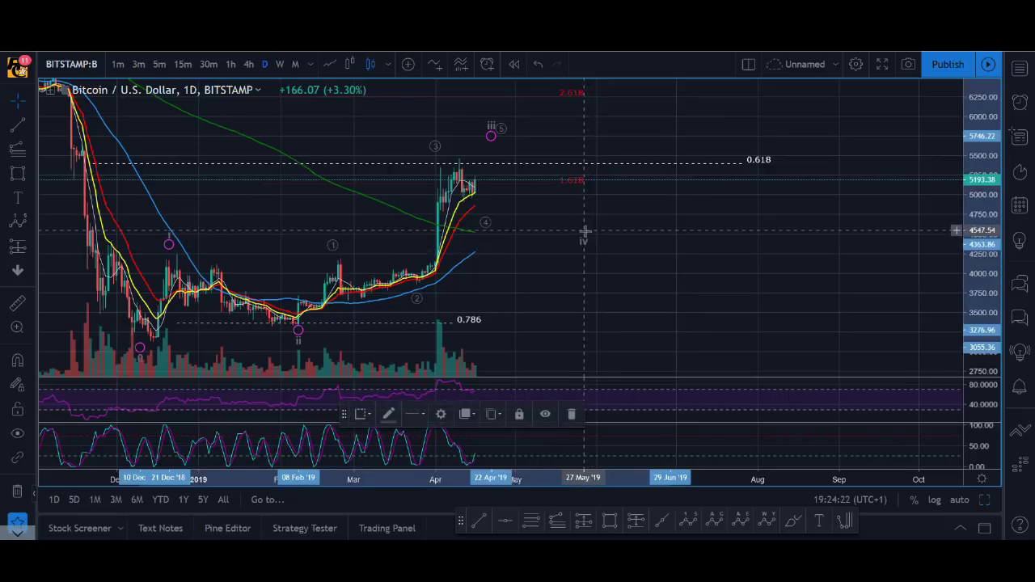
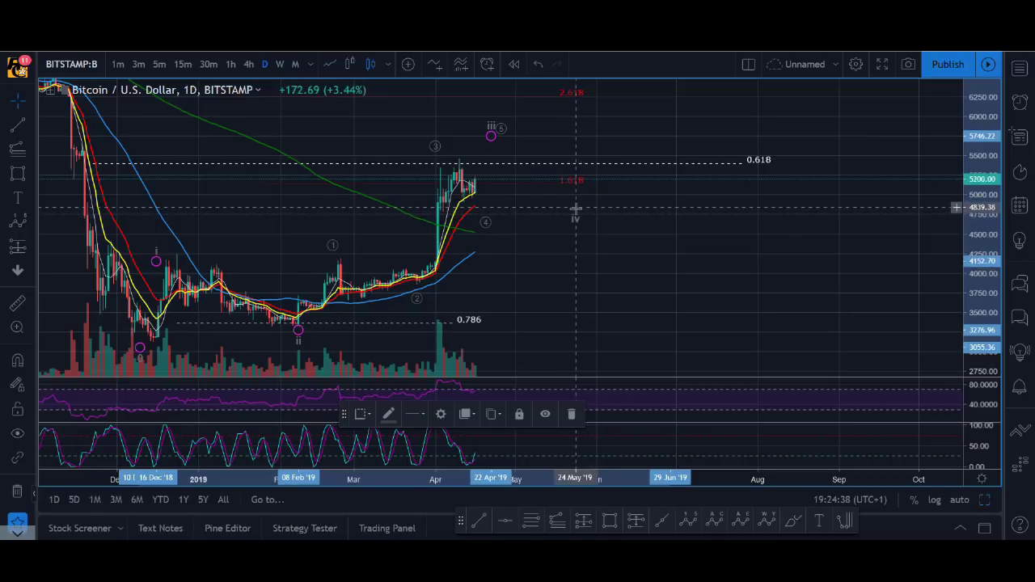
scroll(582, 224, "up", 1)
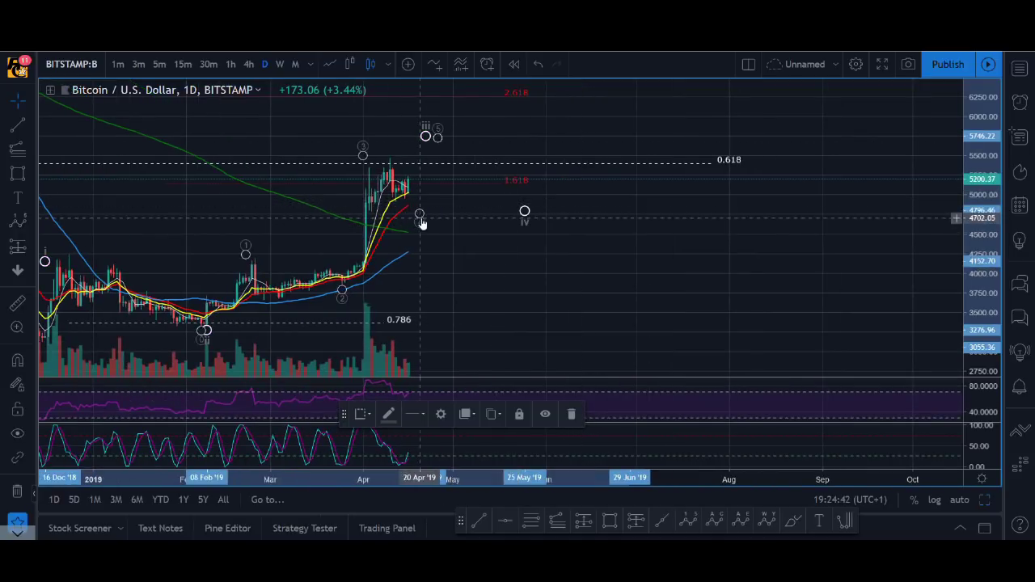
Move the smaller Elliott wave's fourth point to about 4745 on 18 April 2019 and switch the chart to the 4-hour timeframe
left_click(420, 210)
mouse_move(419, 207)
left_mouse_down()
mouse_move(383, 215)
mouse_move(414, 215)
left_mouse_up()
left_click(251, 66)
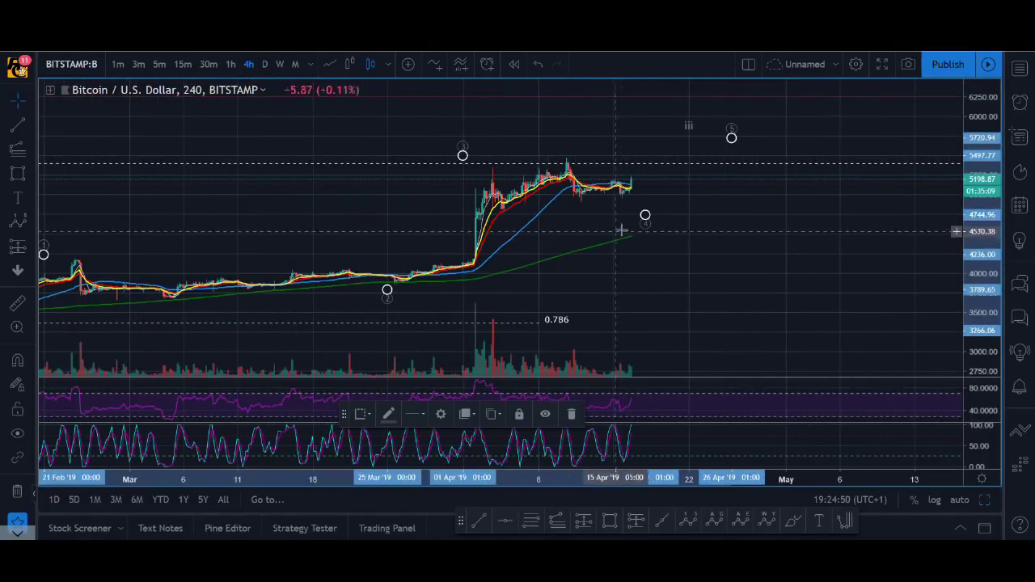
Move the third point of the smaller Elliott wave to about 5552 on 4 April 2019
mouse_move(645, 215)
left_mouse_down()
mouse_move(522, 216)
mouse_move(620, 226)
left_mouse_up()
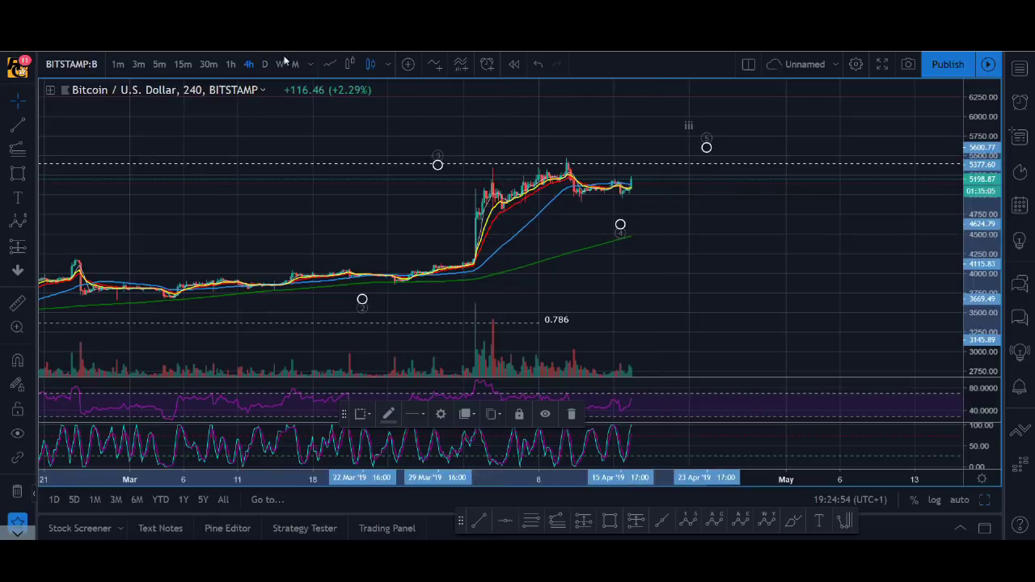
left_click(539, 68)
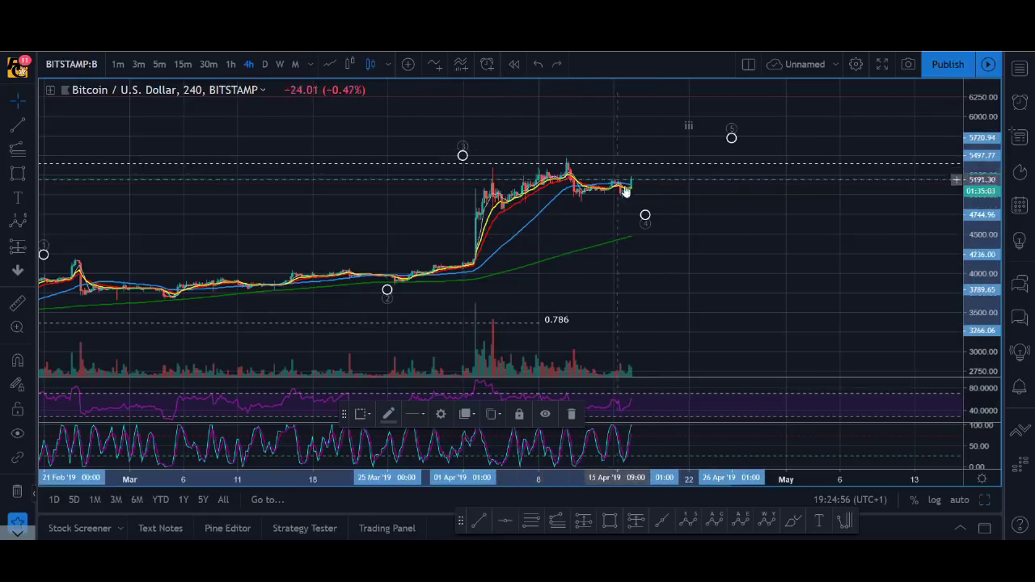
scroll(705, 241, "up", 2)
scroll(700, 235, "up", 2)
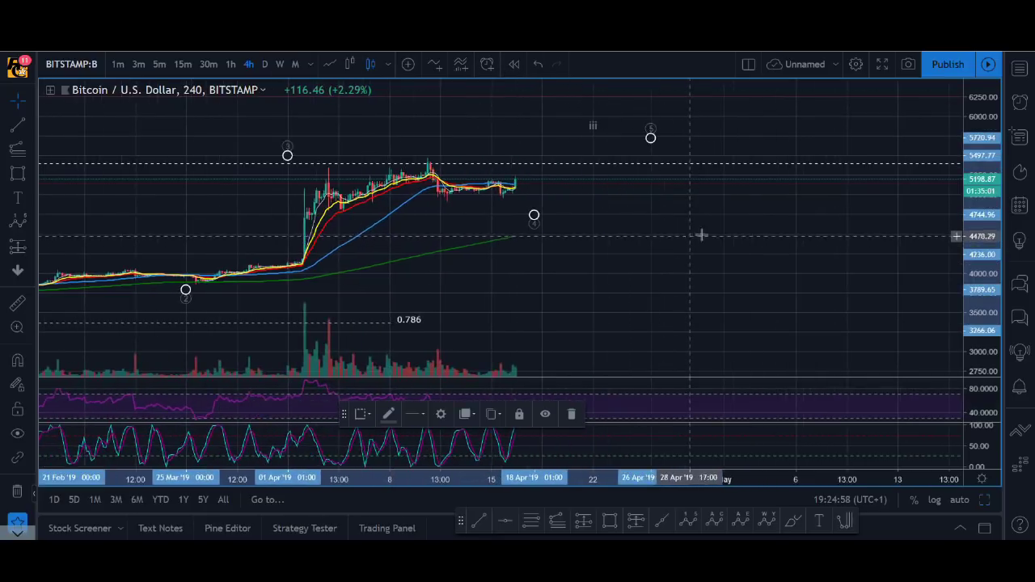
left_click_drag(952, 301, 566, 232)
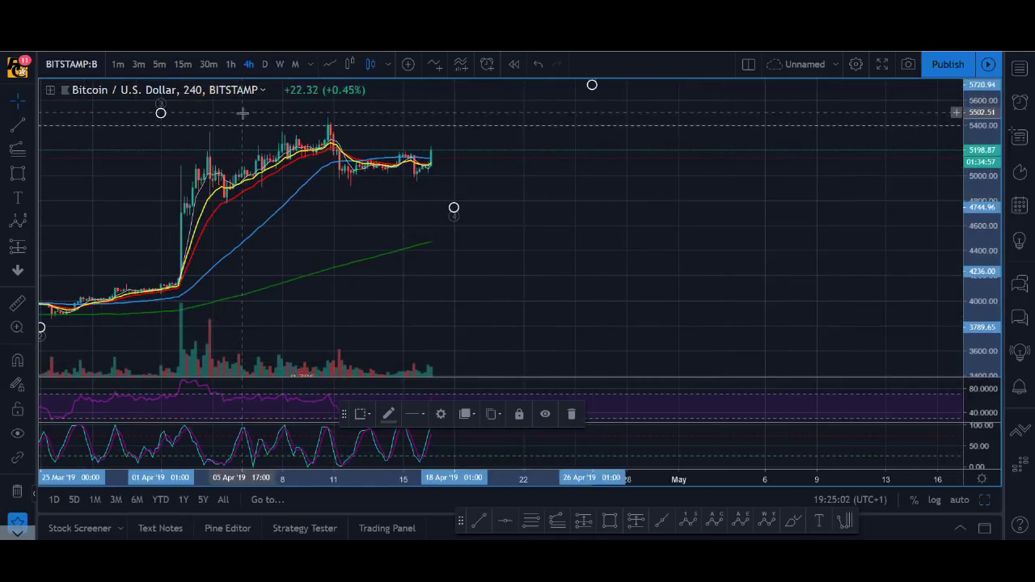
left_click_drag(303, 202, 307, 224)
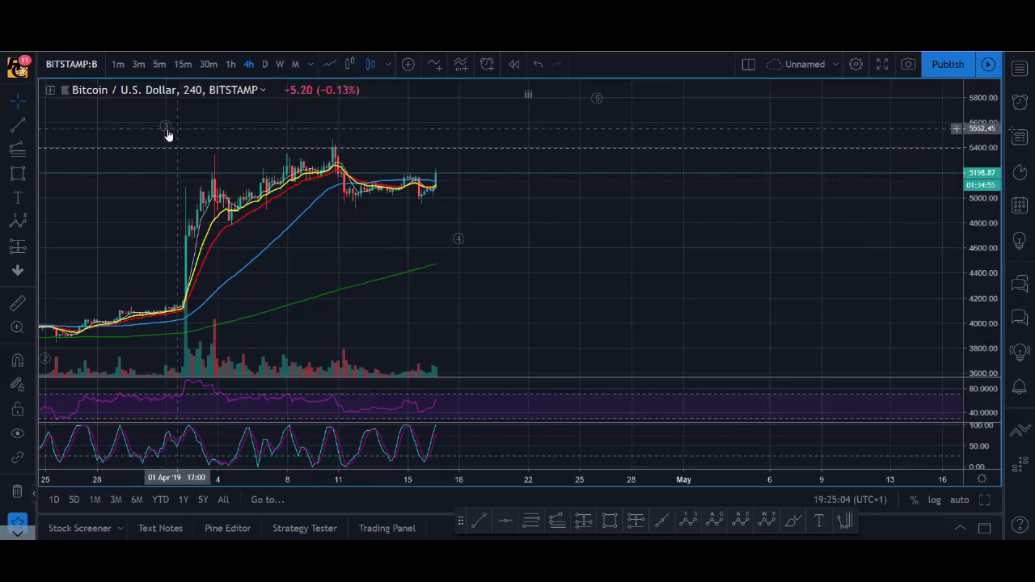
left_click_drag(241, 142, 226, 129)
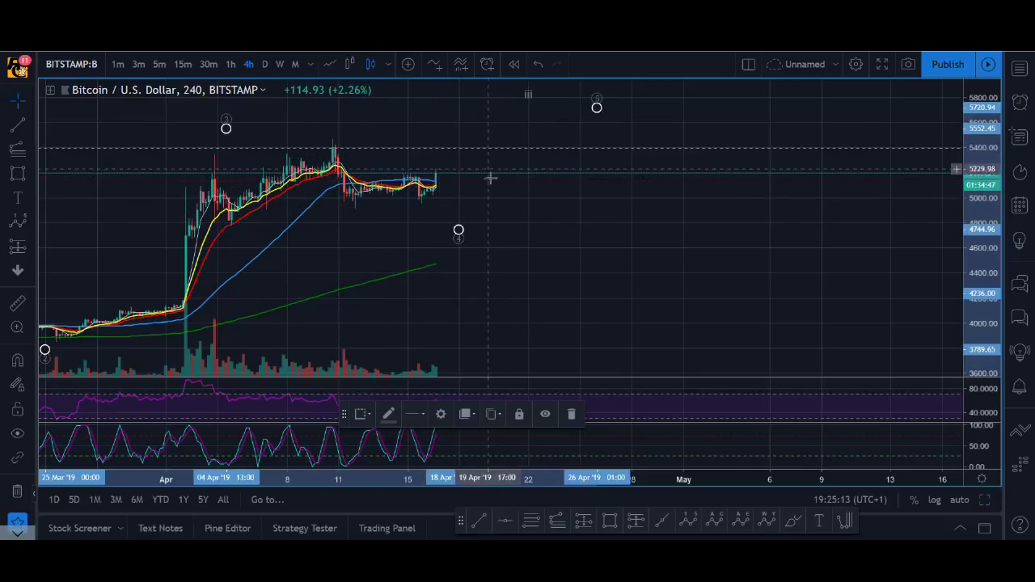
Draw a trial Elliott impulse wave from about 3854 on 26 March through 4187, 4053, 5036 and 4687 to about 5380, and delete it
scroll(533, 210, "down", 2)
scroll(534, 228, "down", 2)
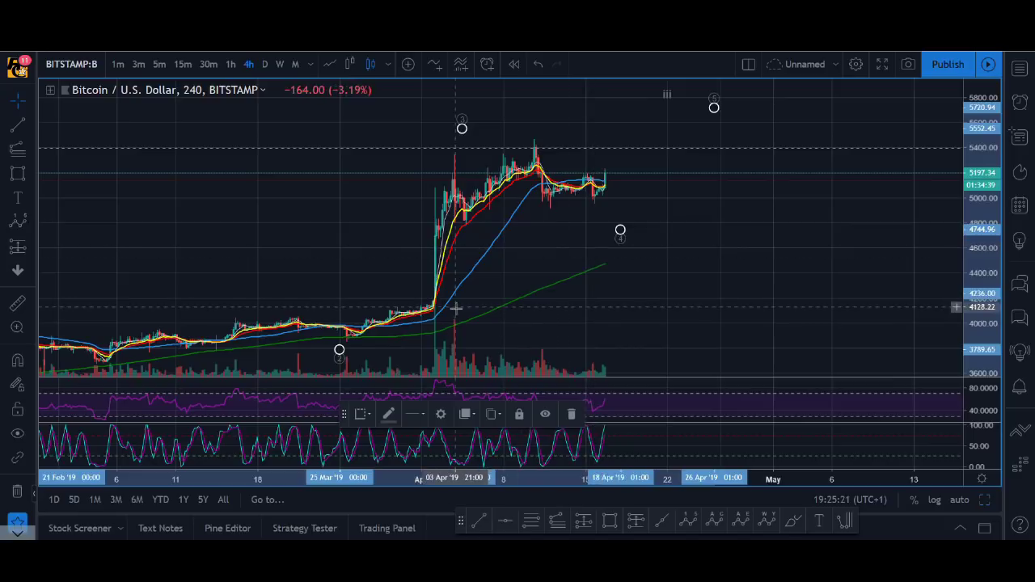
left_click(689, 524)
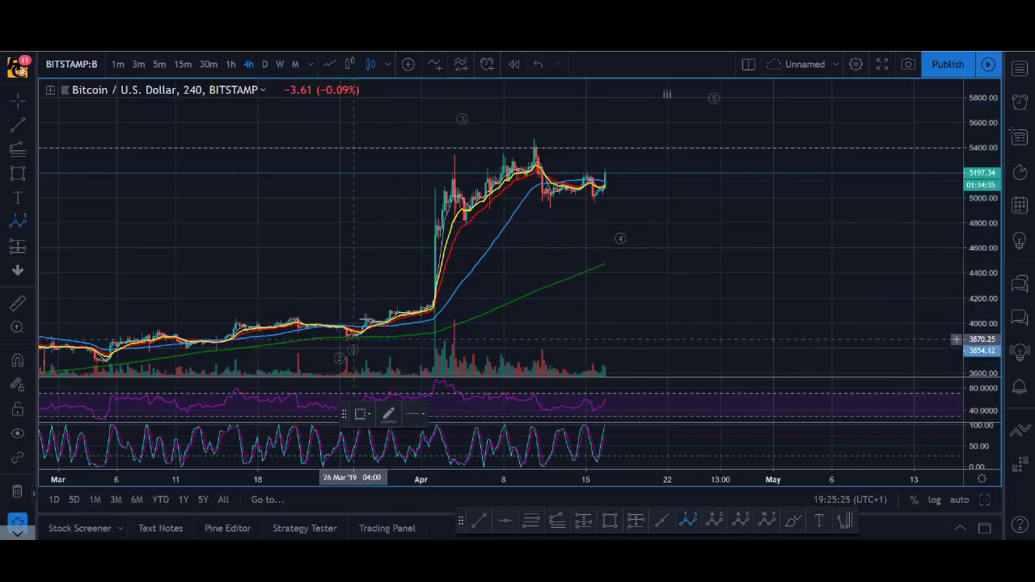
left_click(380, 301)
left_click(438, 316)
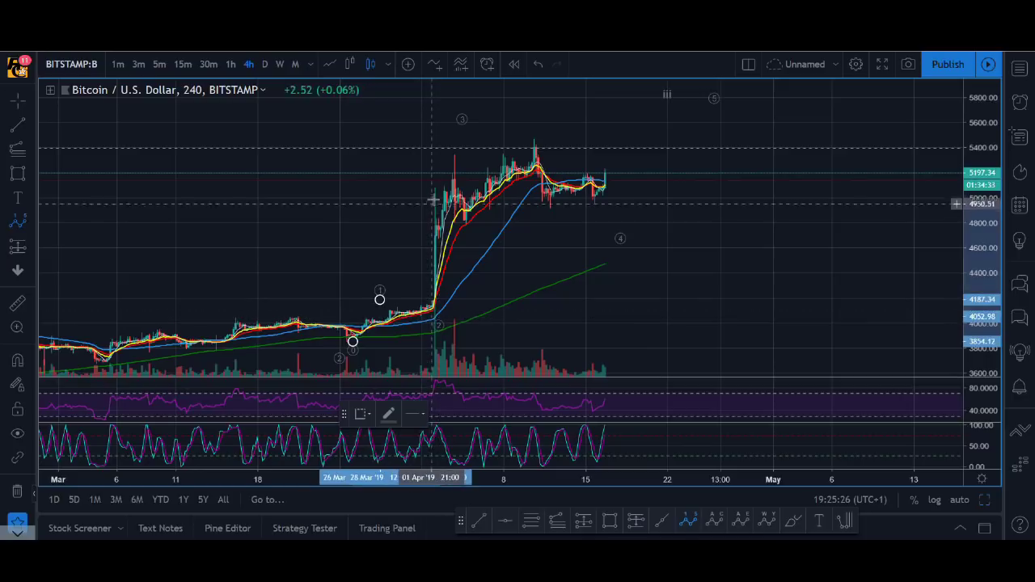
left_click(462, 237)
left_click(460, 151)
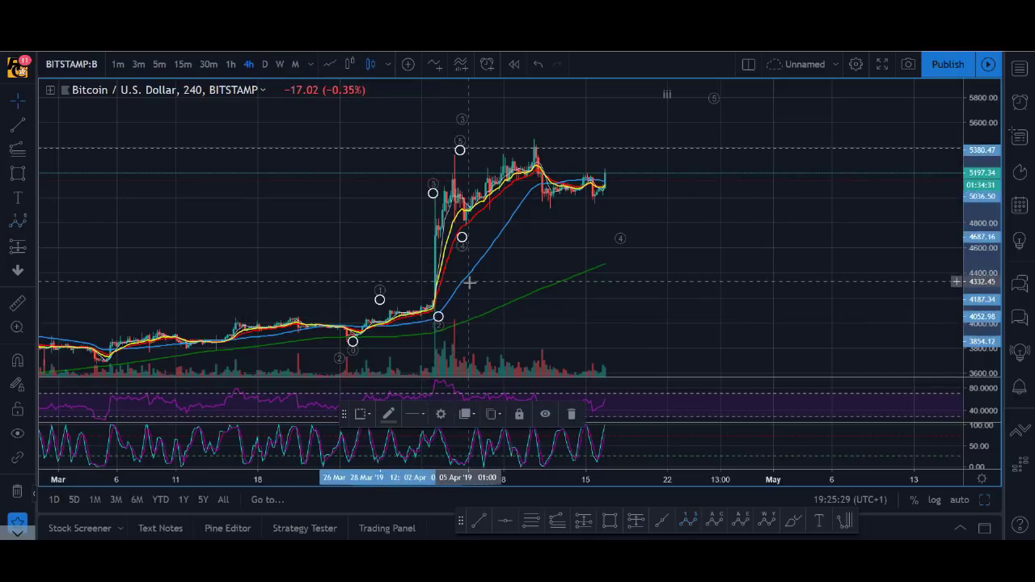
key("Delete")
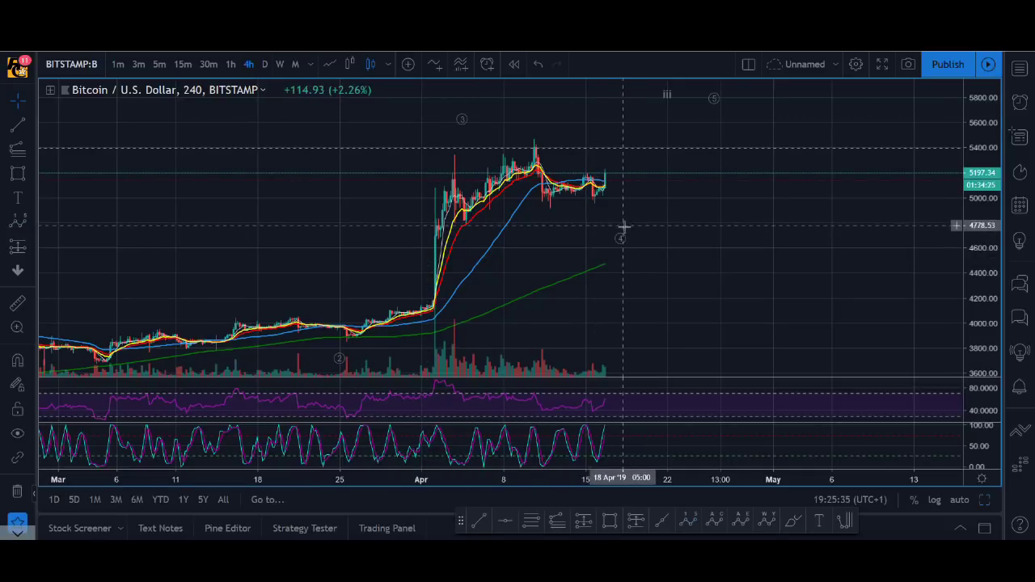
Return the chart to the daily timeframe and check the smaller wave's fourth point against the moving averages
scroll(499, 193, "down", 1)
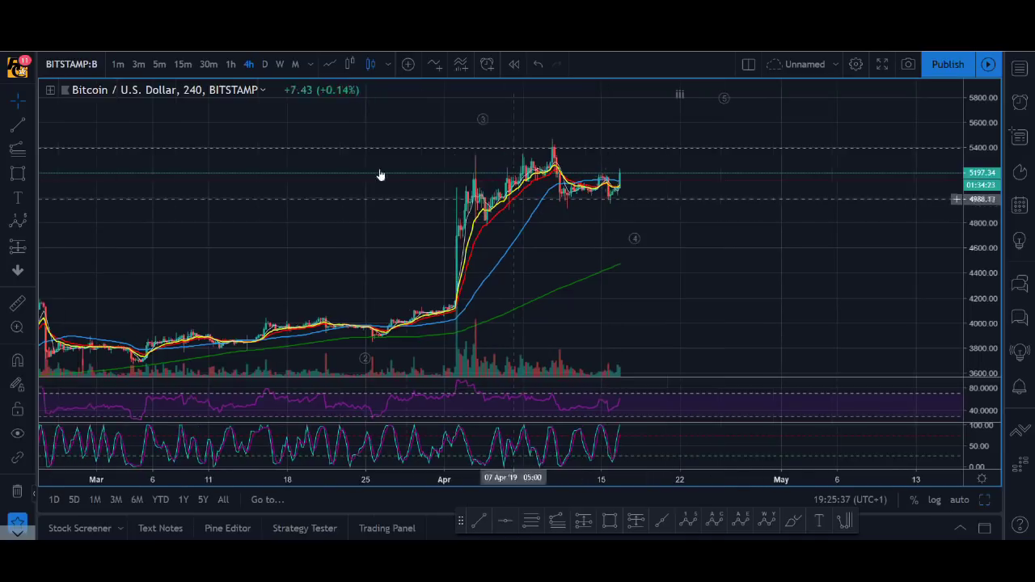
left_click(264, 64)
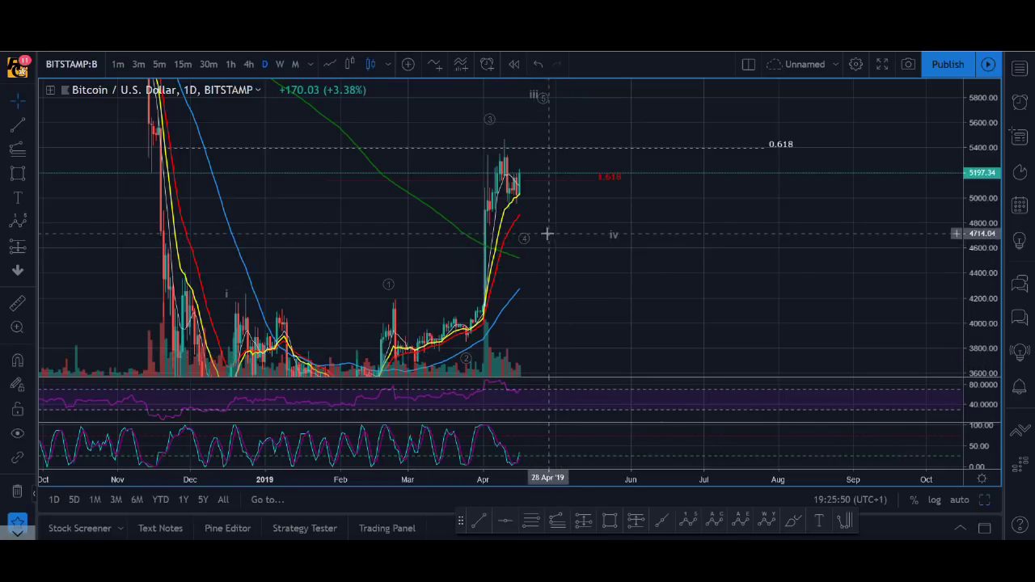
scroll(550, 239, "up", 2)
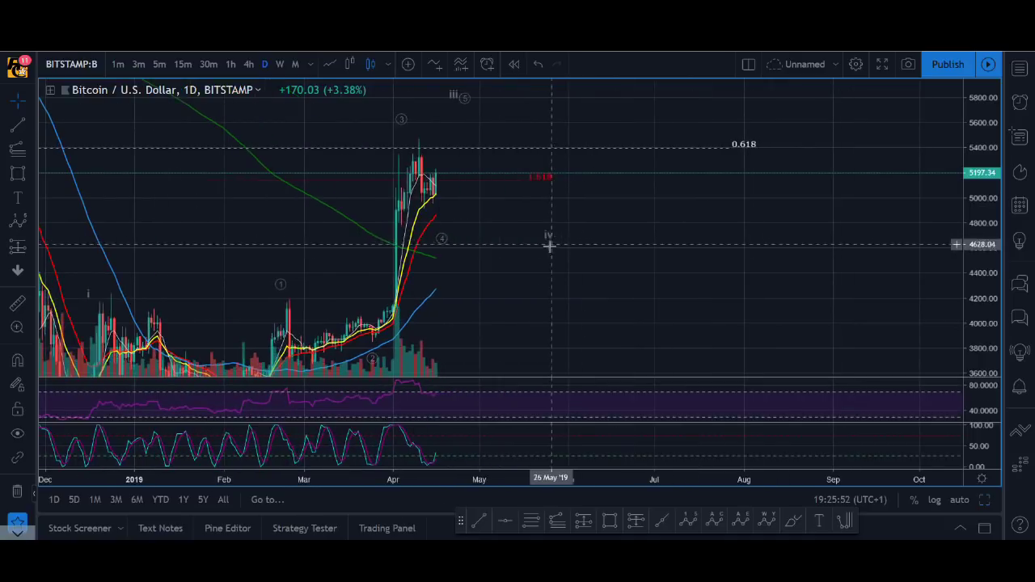
scroll(406, 264, "up", 1)
right_click(409, 258)
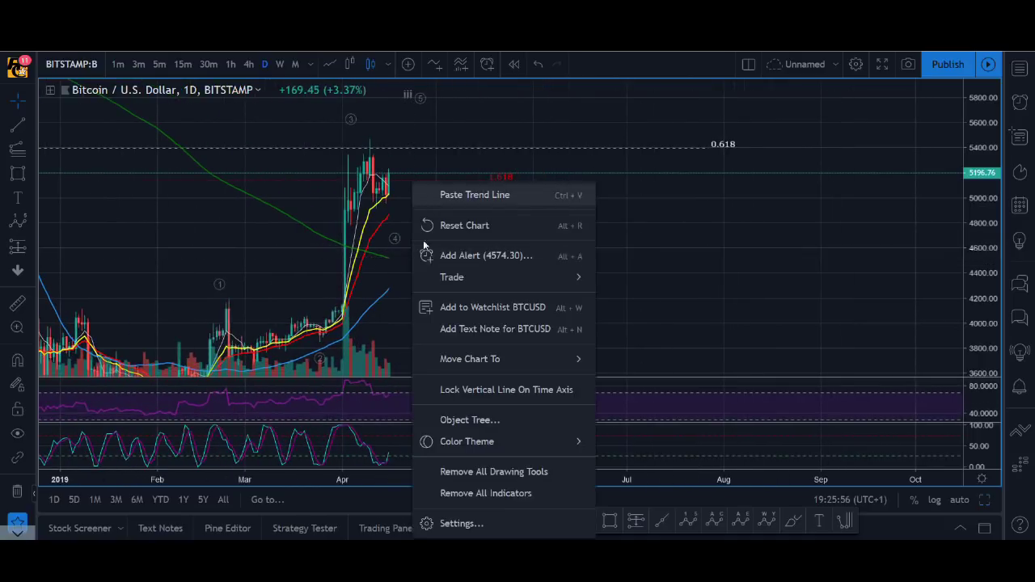
left_click(374, 265)
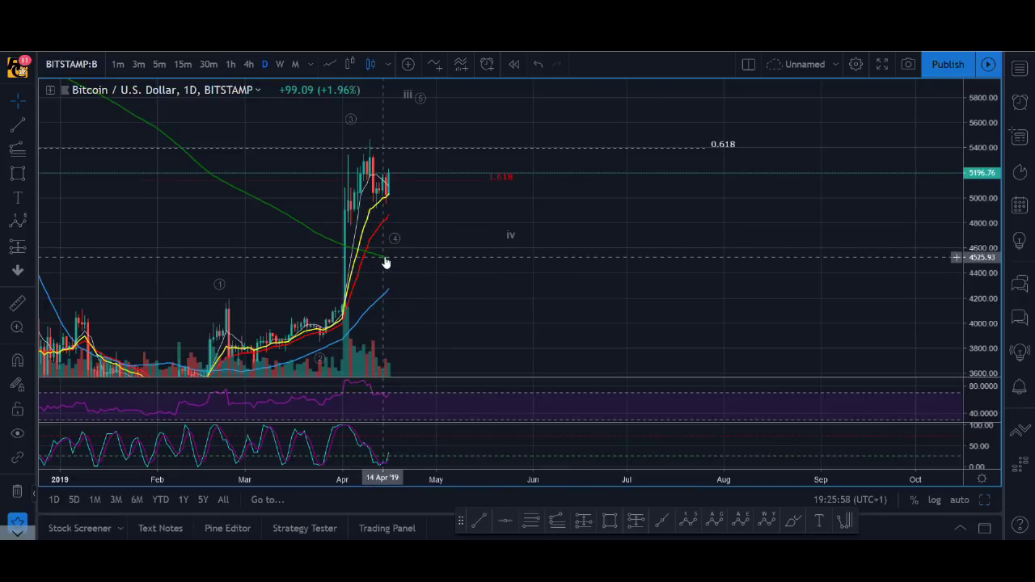
left_click(416, 258)
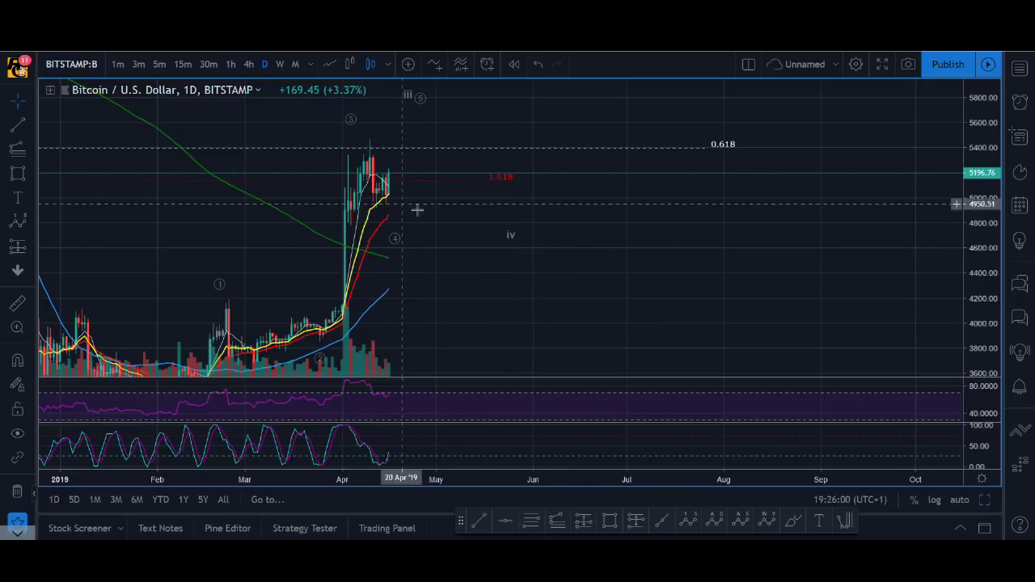
Examine the larger and smaller Elliott wave projections against the moving averages and Fibonacci levels on the daily chart
scroll(885, 270, "down", 5)
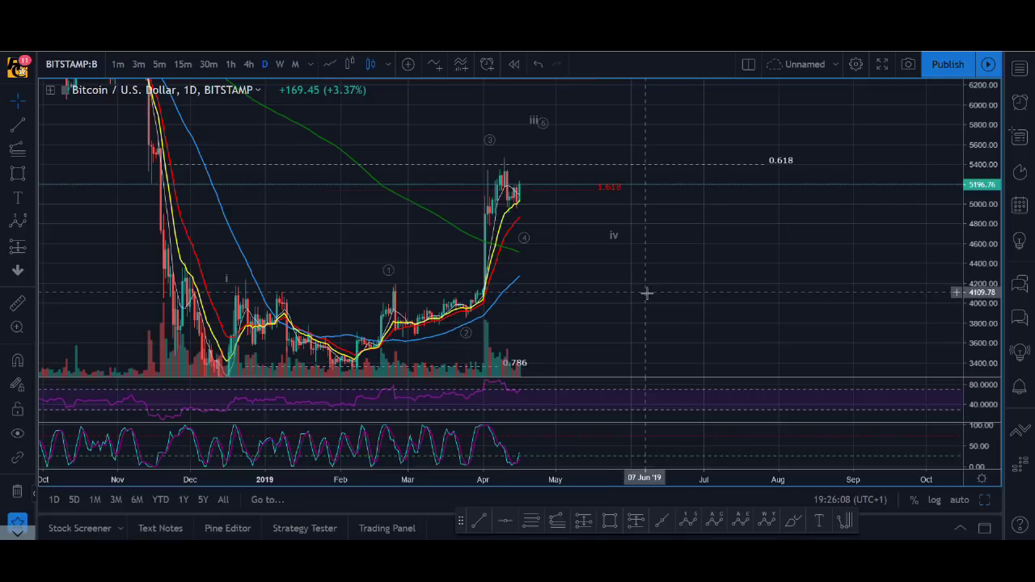
scroll(561, 312, "down", 2)
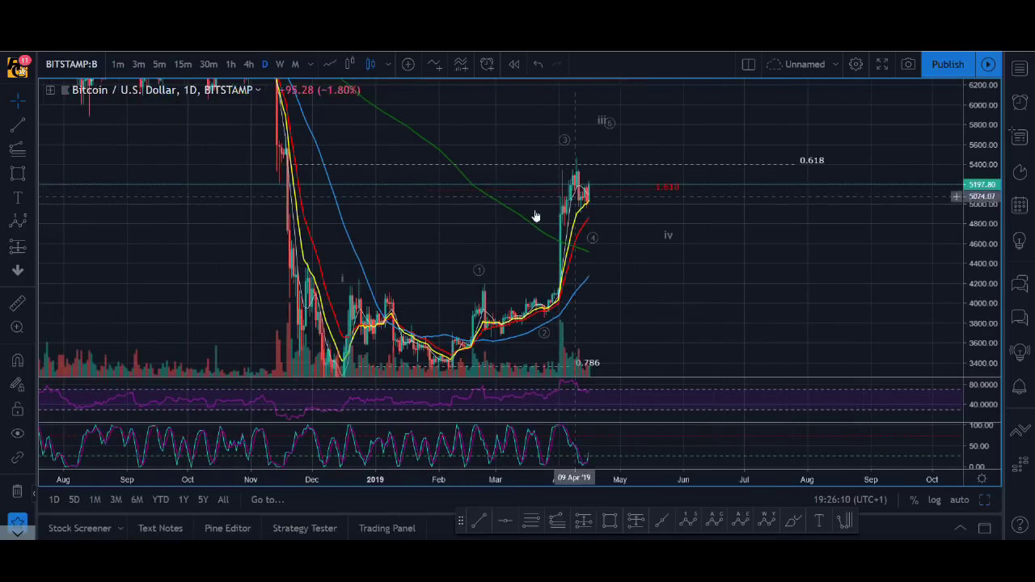
left_click_drag(773, 231, 769, 219)
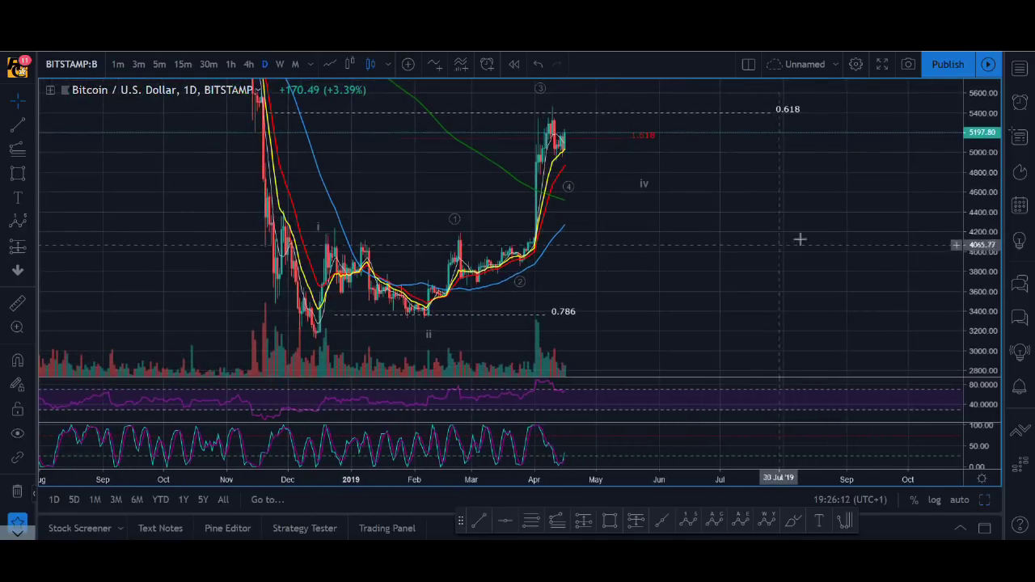
left_click_drag(880, 219, 851, 241)
left_click_drag(962, 214, 981, 243)
left_click_drag(839, 248, 803, 277)
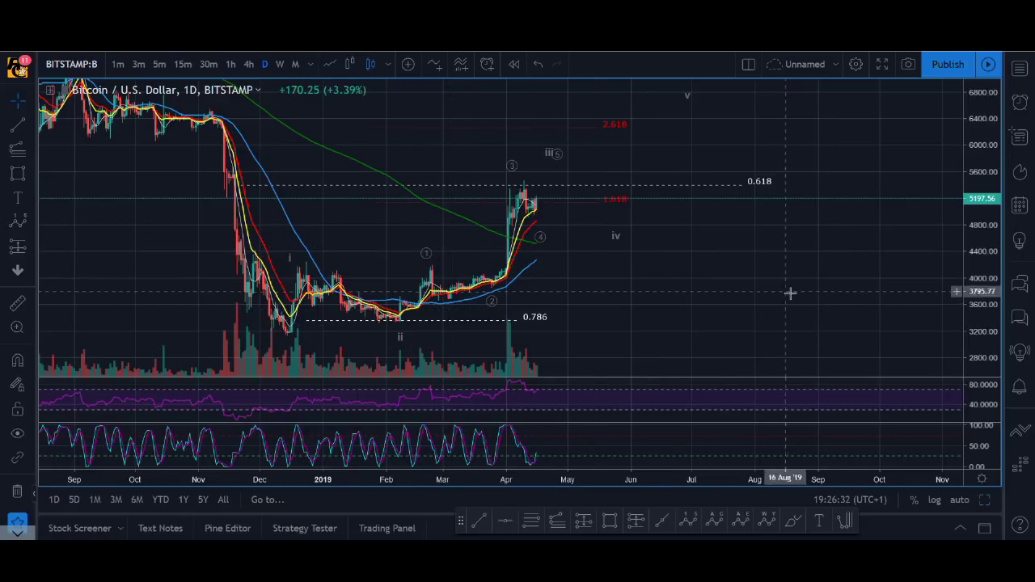
scroll(790, 294, "up", 5)
left_click_drag(568, 301, 730, 289)
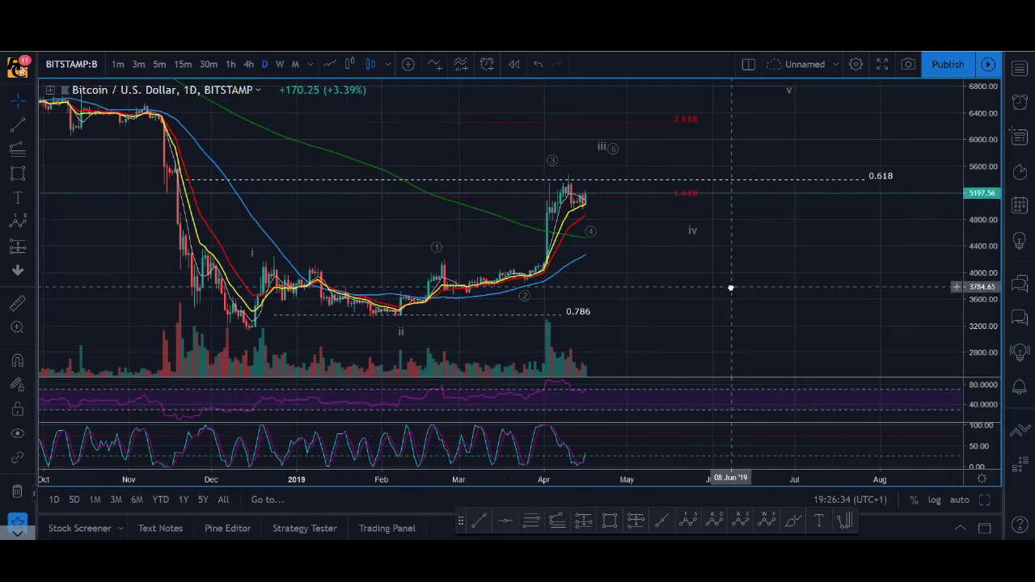
scroll(855, 312, "up", 2)
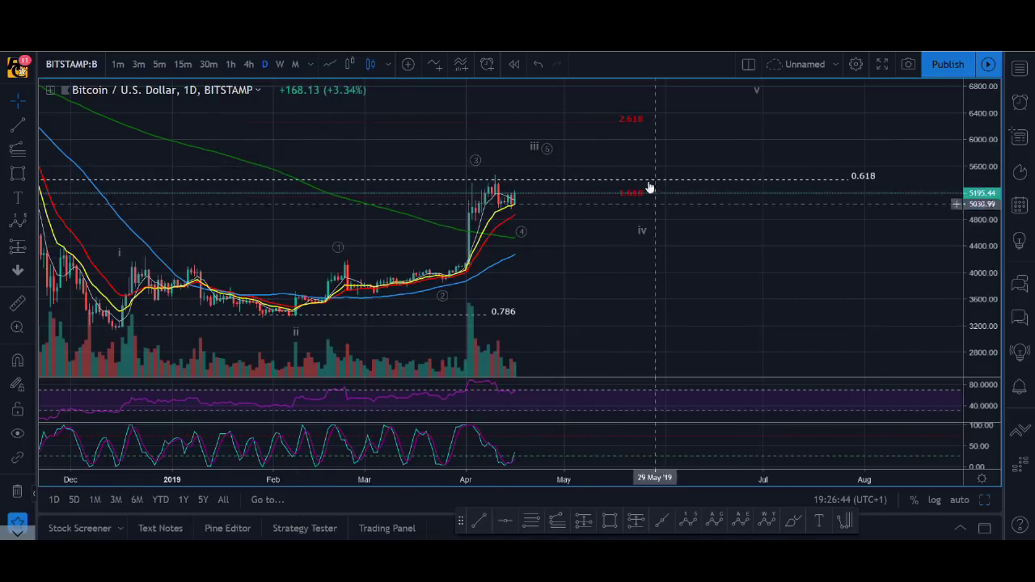
Move the larger Elliott wave's point v to about 6757 on 27 June 2019
left_click_drag(580, 289, 707, 296)
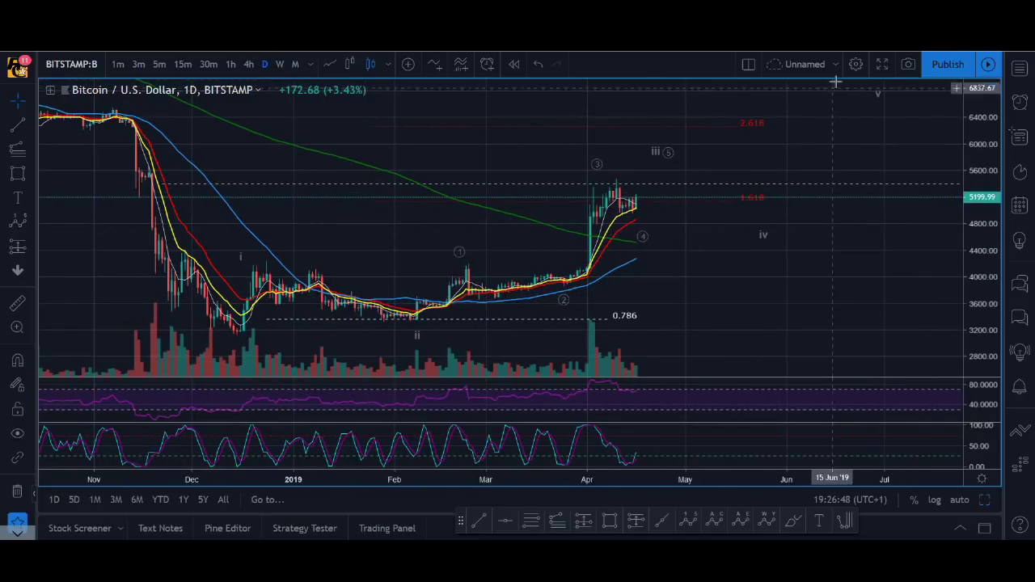
left_click(872, 98)
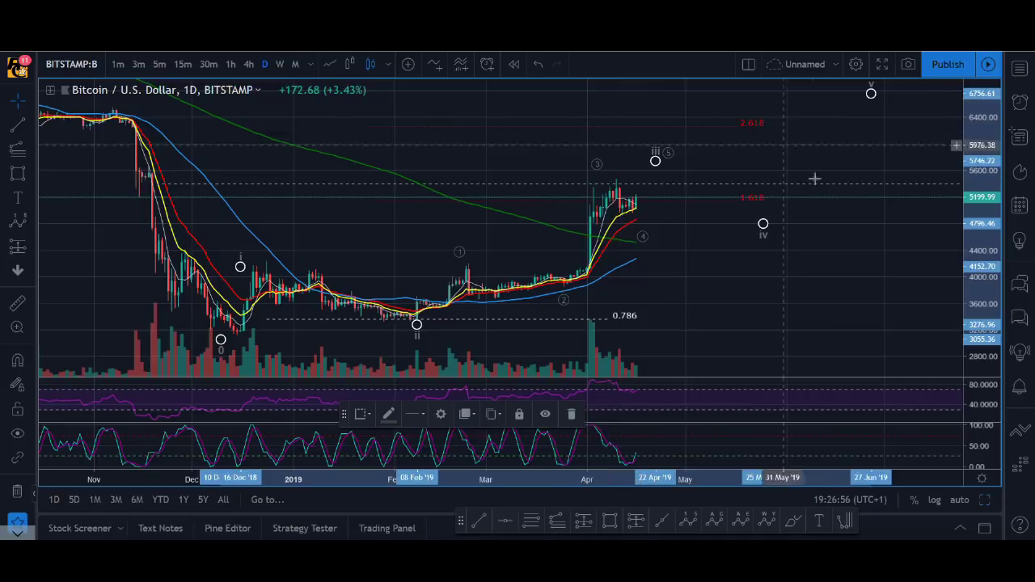
left_click(815, 277)
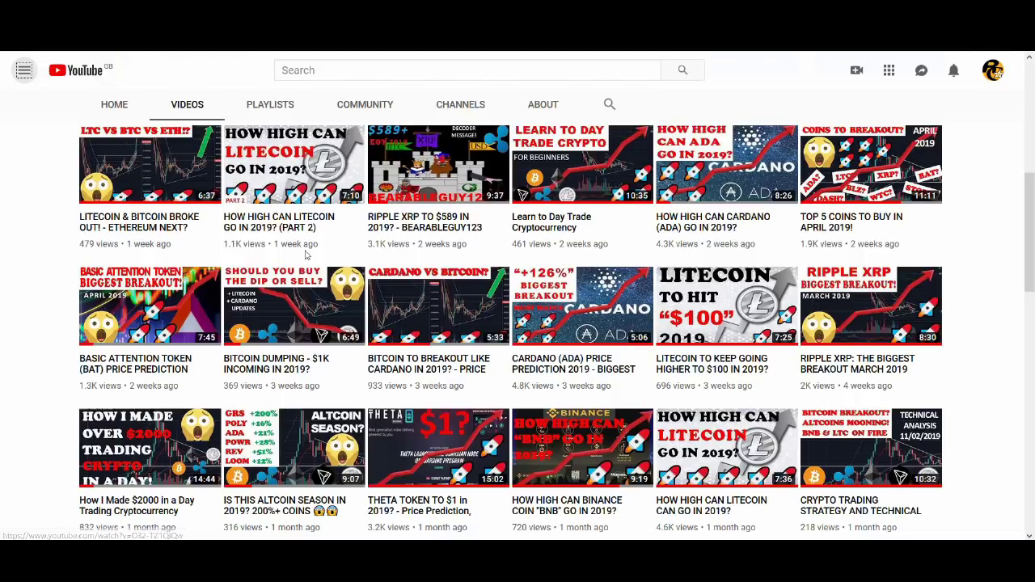
Look through the YouTube channel's videos and the Crypto Investors Network group's posts on Facebook, and return to the TradingView chart
scroll(763, 165, "up", 4)
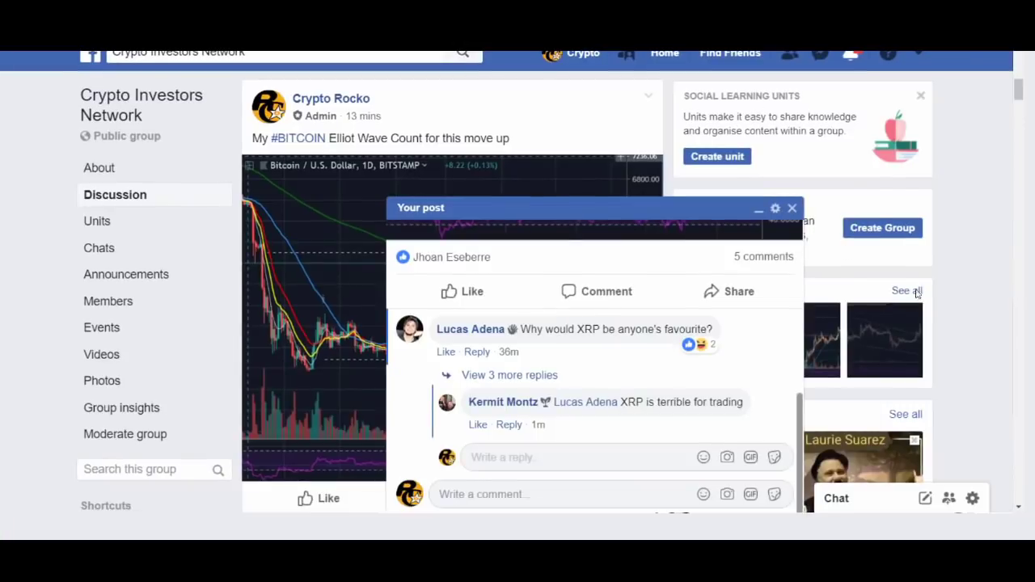
left_click(804, 238)
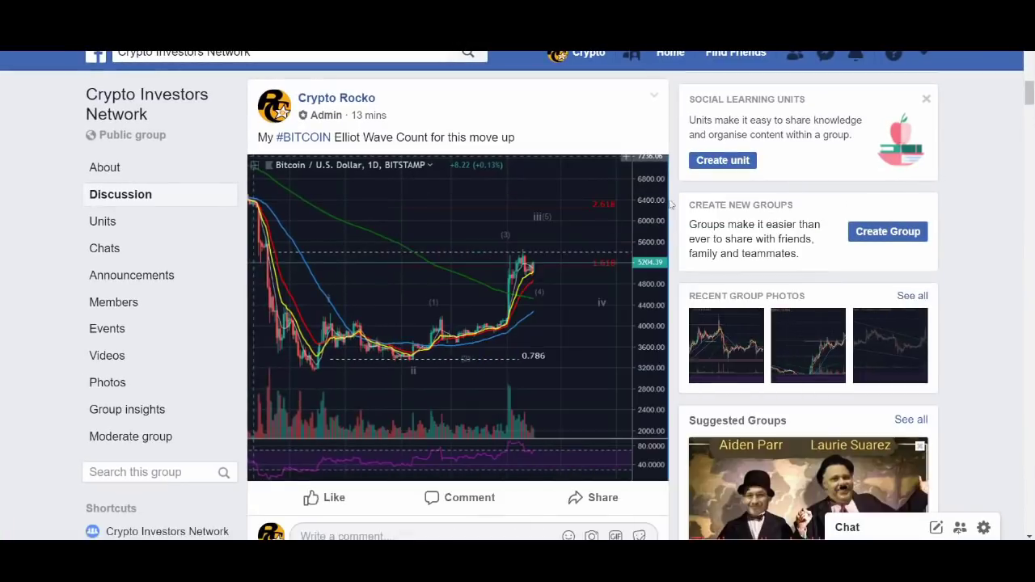
scroll(637, 307, "down", 1)
scroll(643, 323, "down", 4)
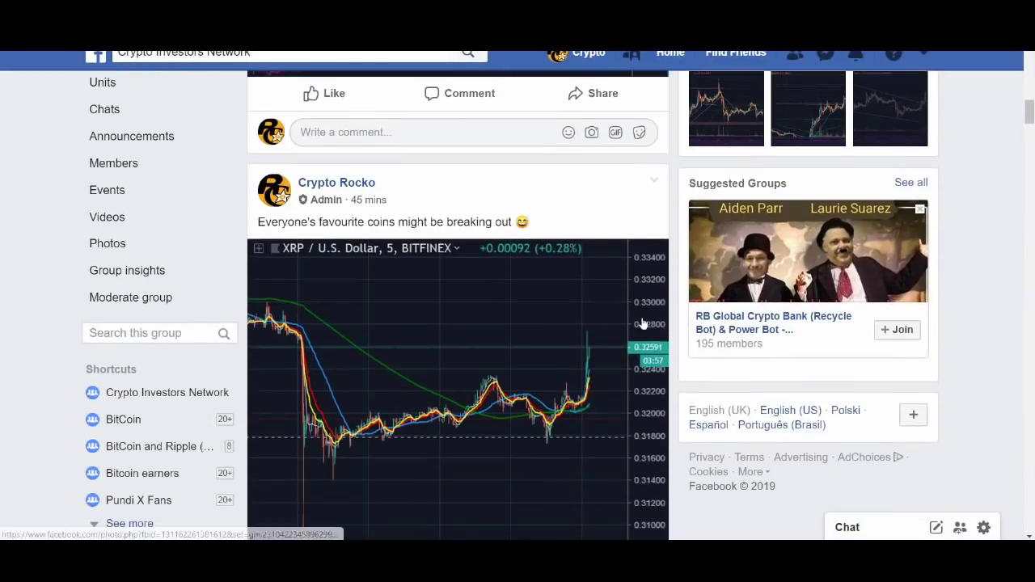
scroll(645, 326, "up", 2)
scroll(646, 326, "up", 4)
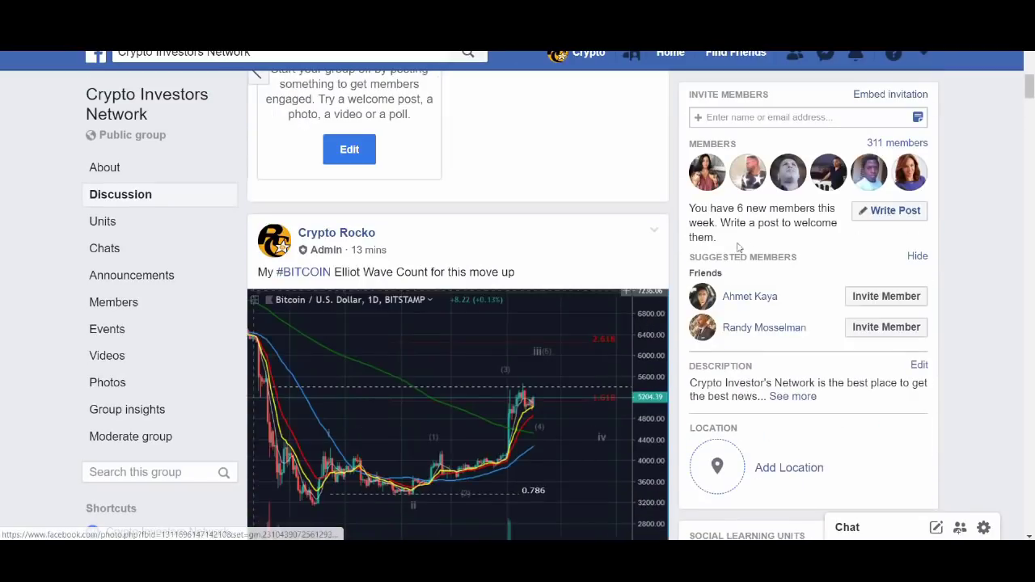
scroll(681, 308, "down", 5)
scroll(681, 308, "down", 18)
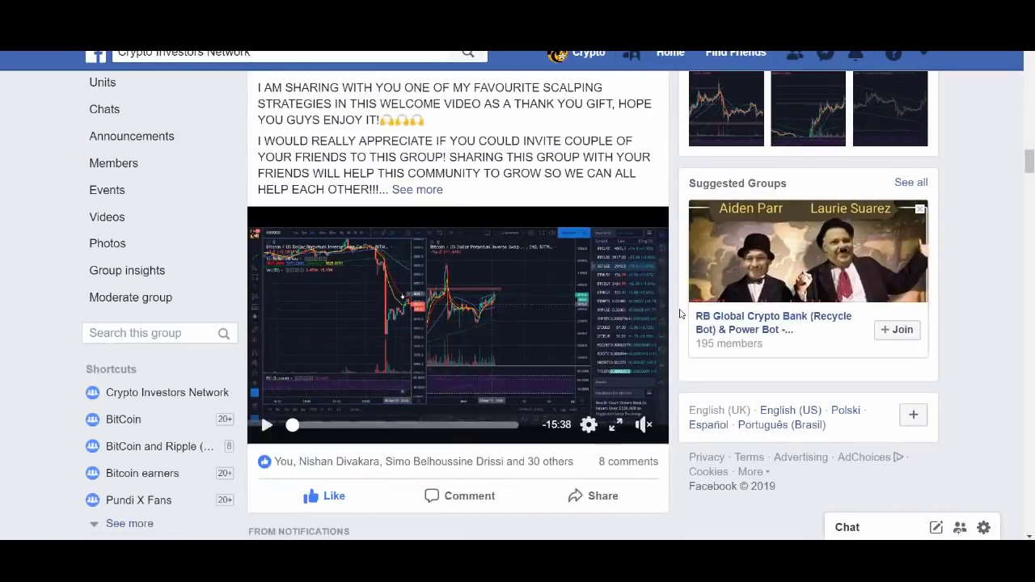
scroll(681, 315, "down", 18)
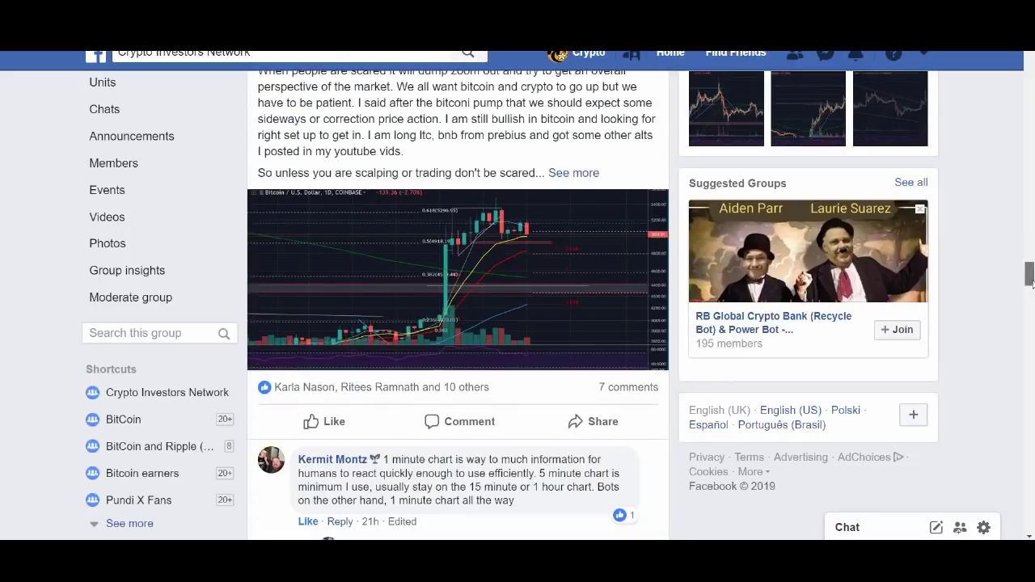
left_click_drag(1029, 275, 1029, 73)
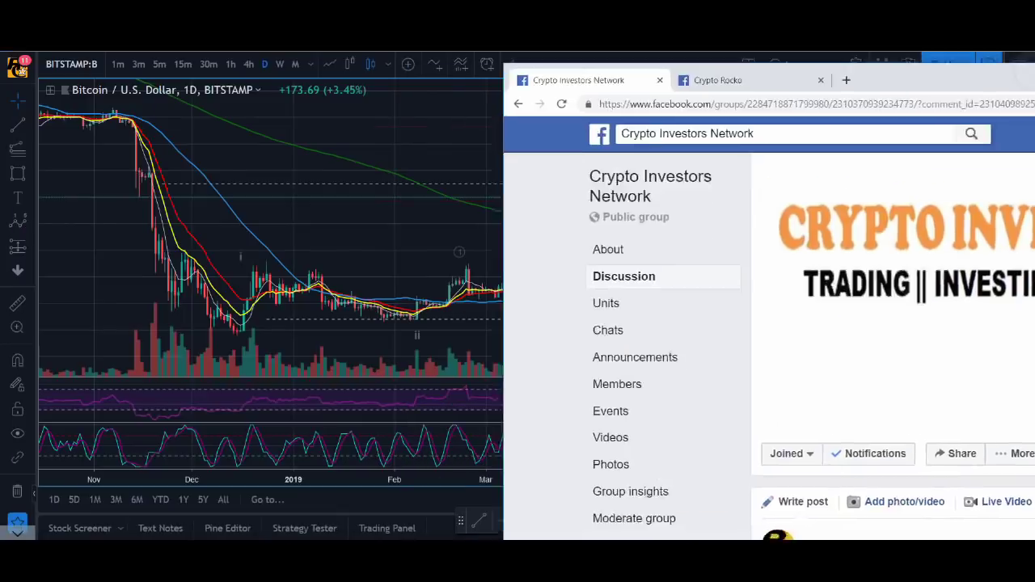
key("alt+Tab")
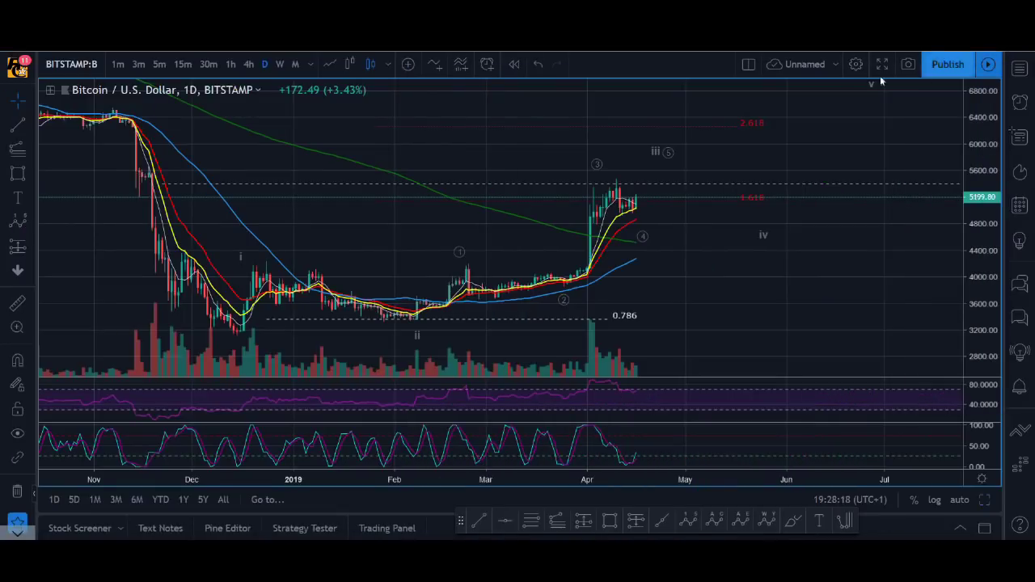